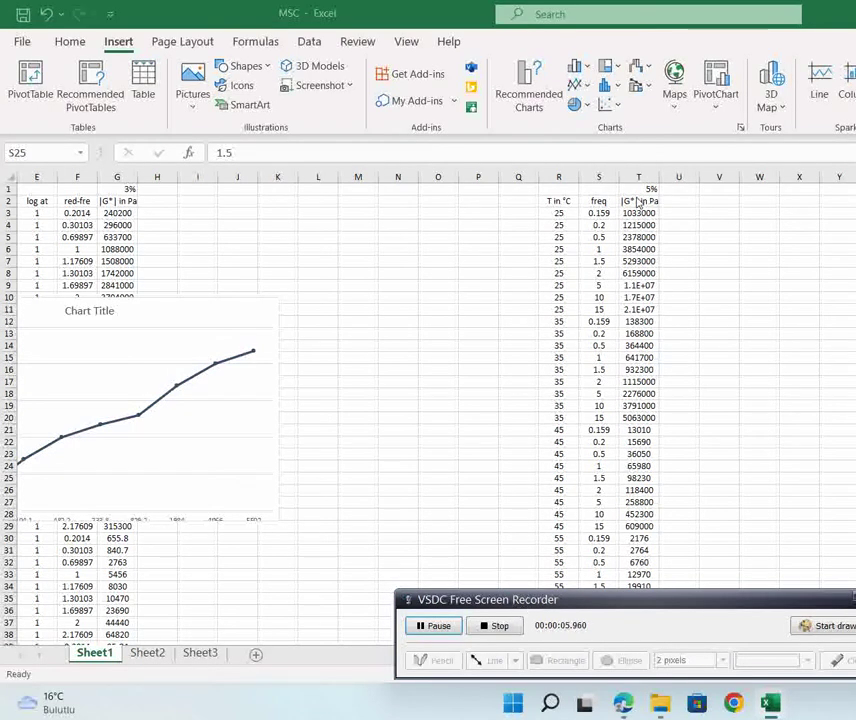
Step: Insert an entire blank column between the freq and |G*| columns of the 5% dataset
scroll(70, 225, "left", 2)
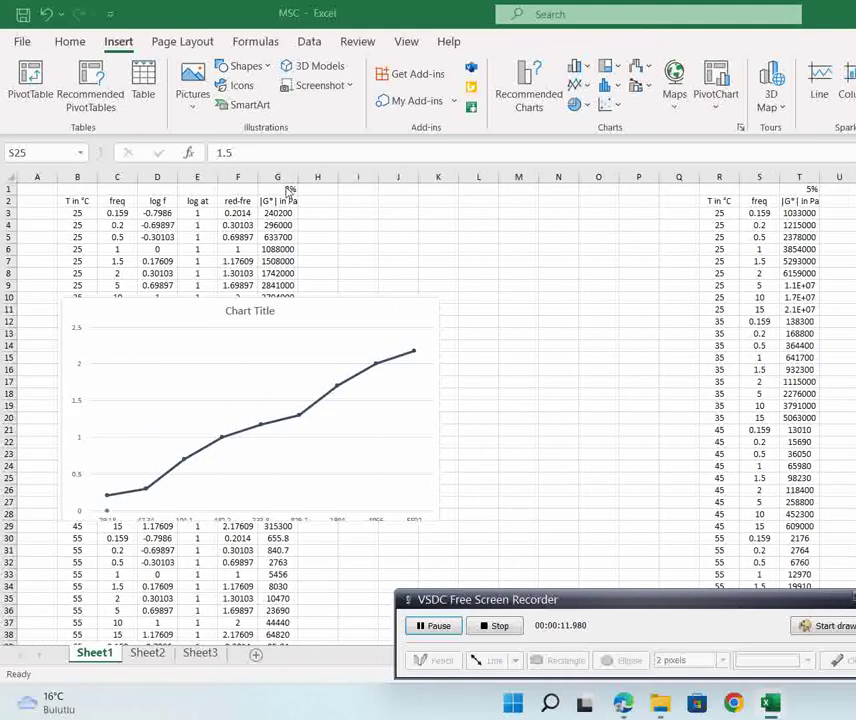
left_click(192, 125)
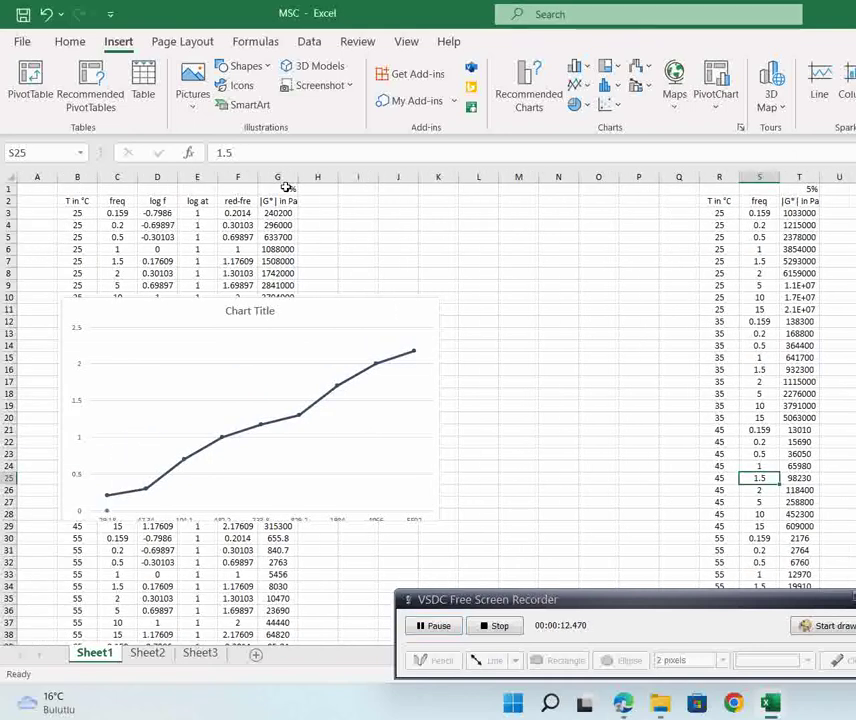
left_click(805, 200)
left_click(805, 188)
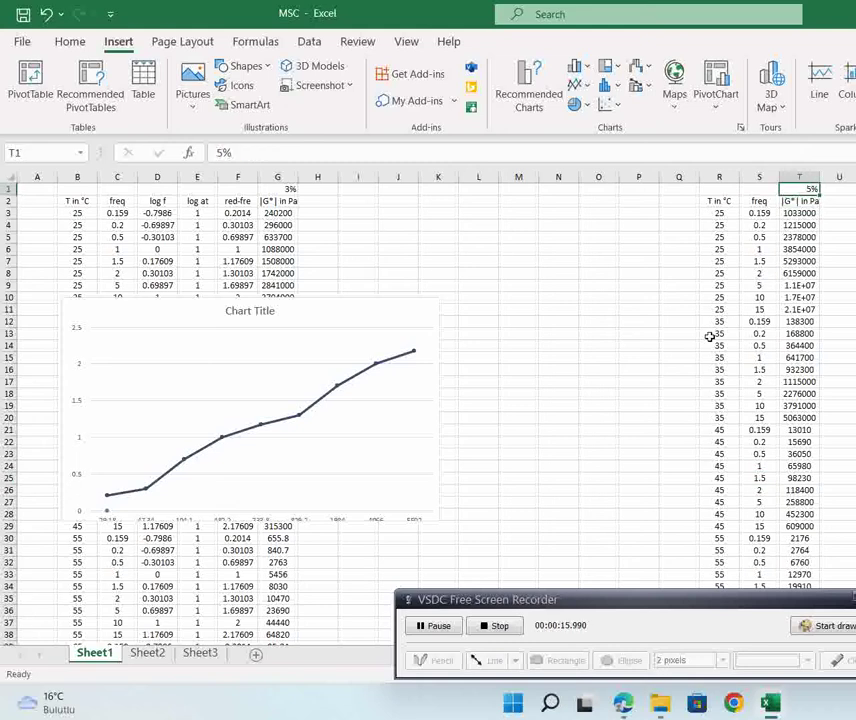
right_click(801, 187)
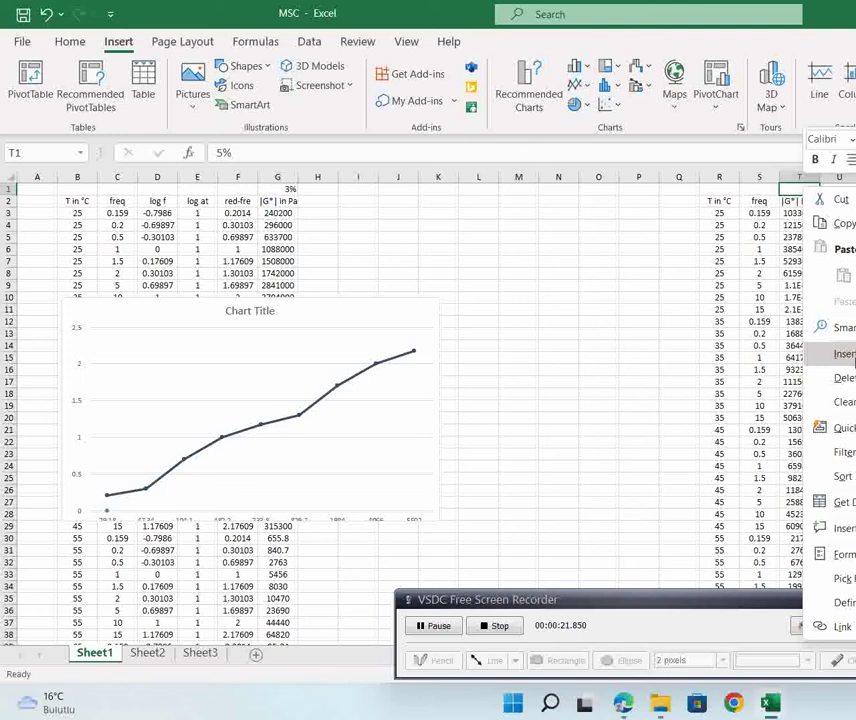
left_click(809, 315)
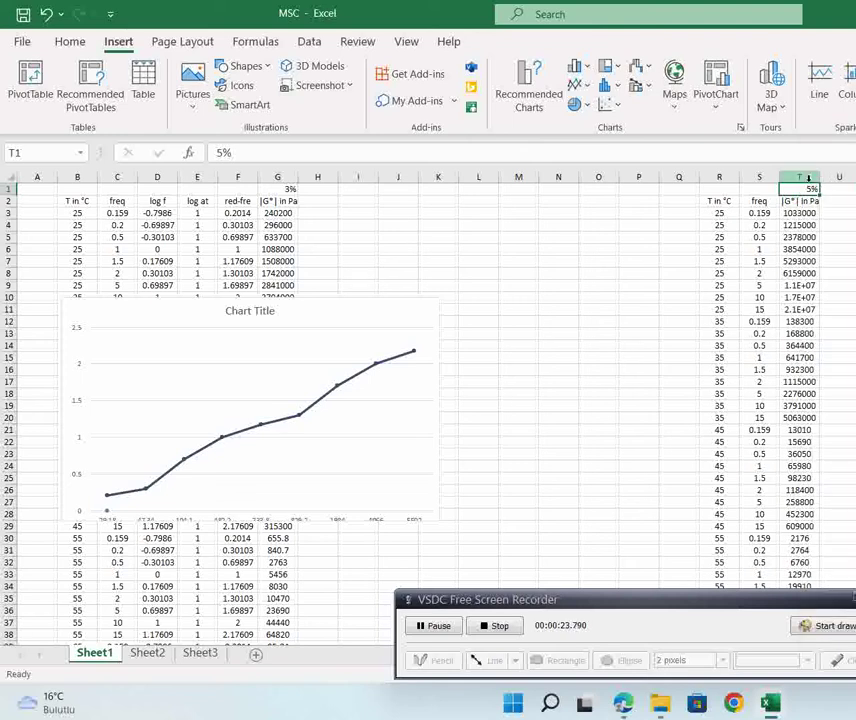
right_click(795, 186)
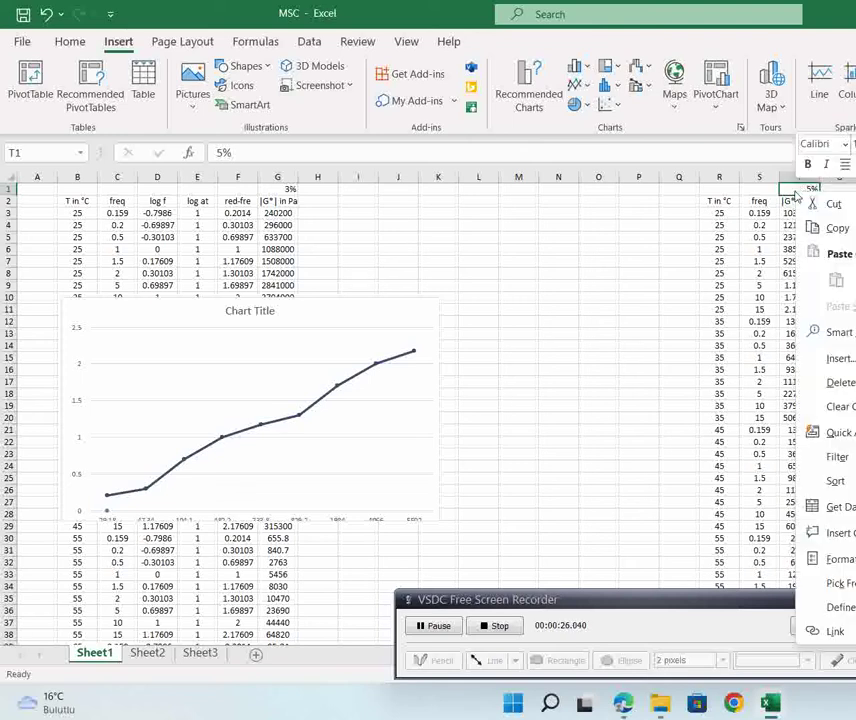
left_click(838, 359)
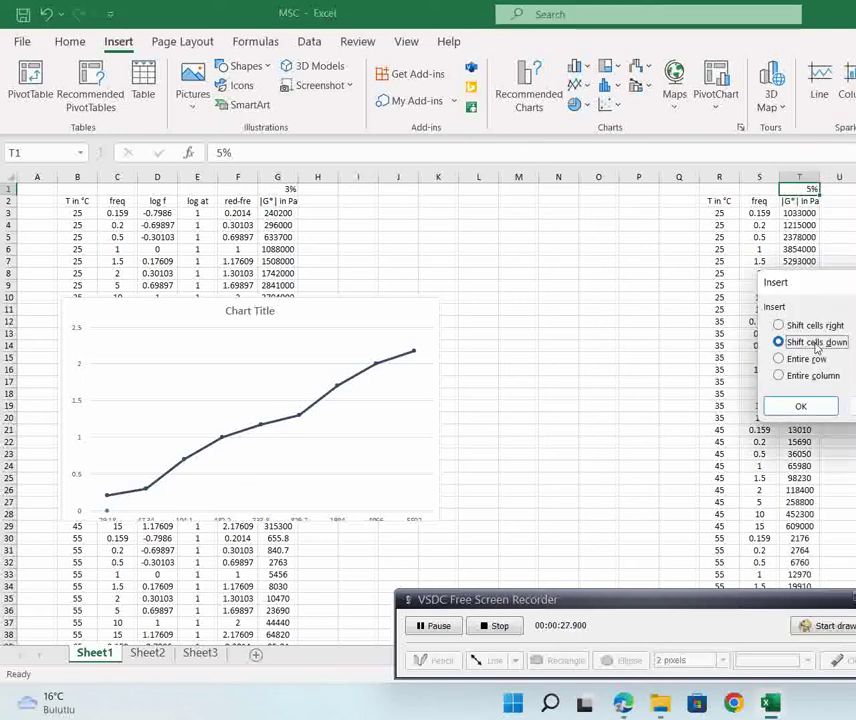
left_click(812, 376)
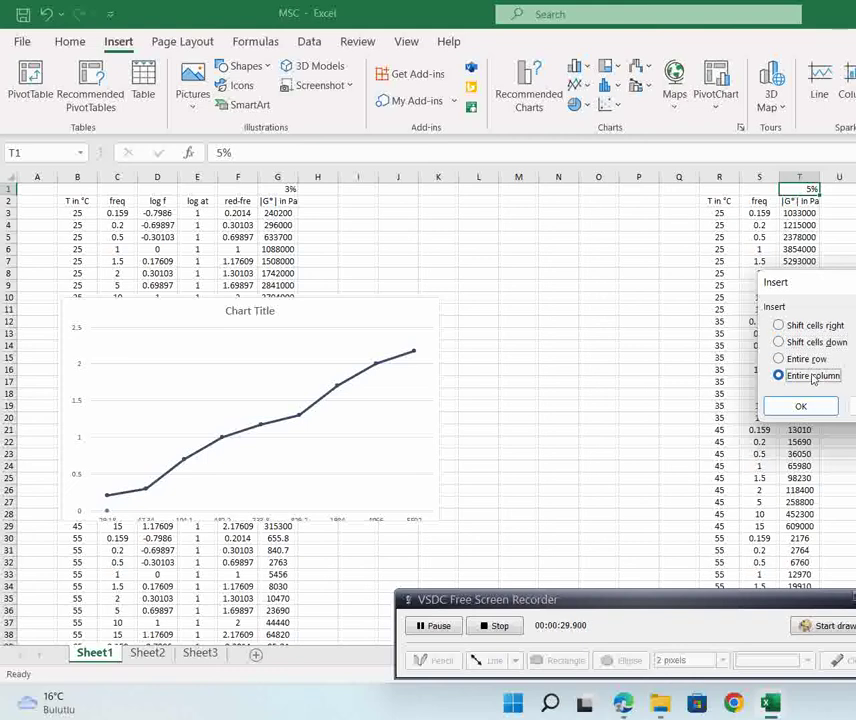
left_click(805, 406)
Step: Insert a second entire blank column directly before the 5% |G*| column
scroll(840, 200, "right", 3)
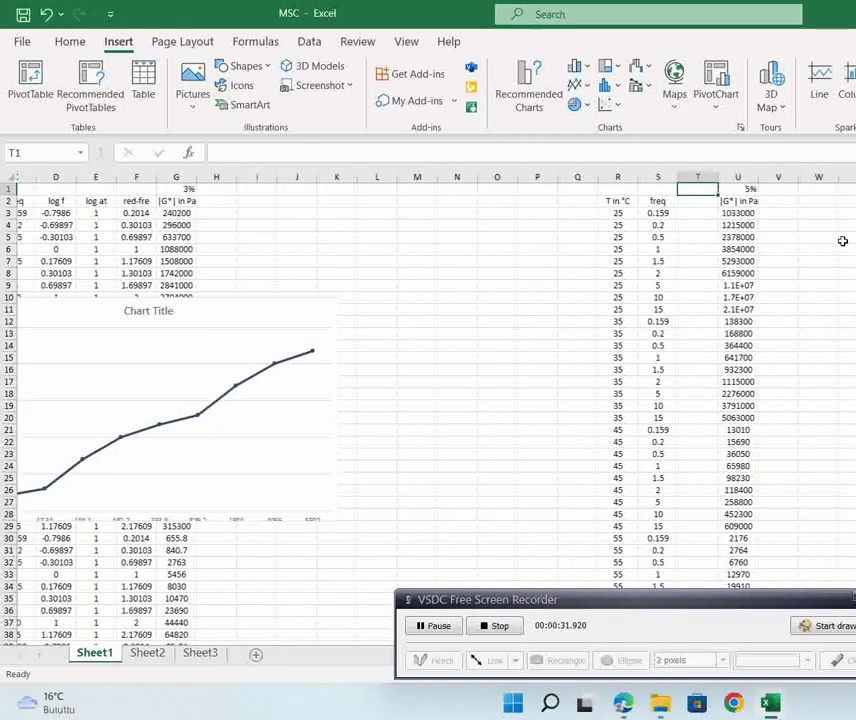
left_click(643, 201)
left_click(650, 189)
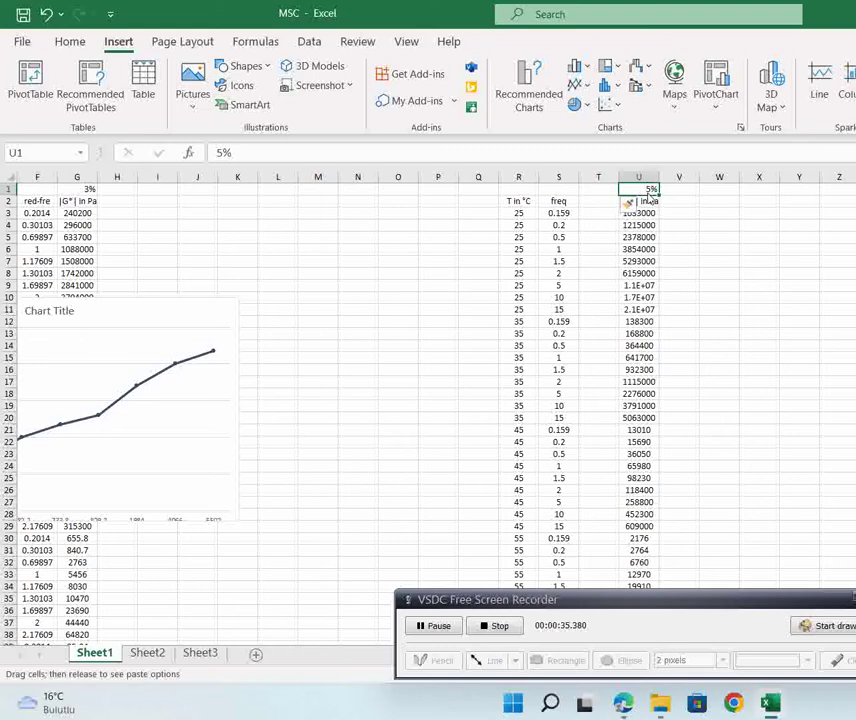
right_click(634, 190)
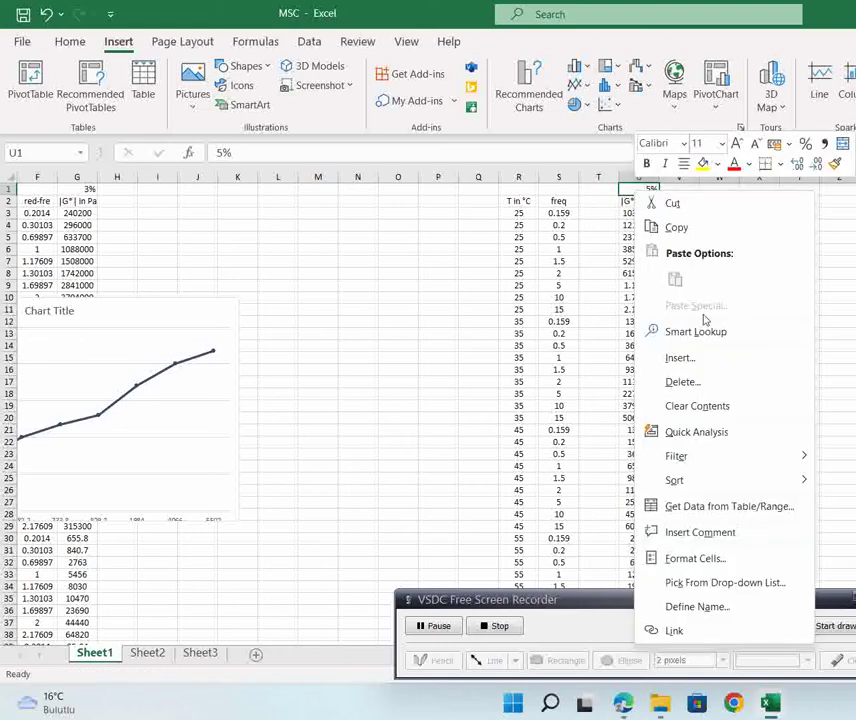
left_click(700, 359)
left_click(668, 384)
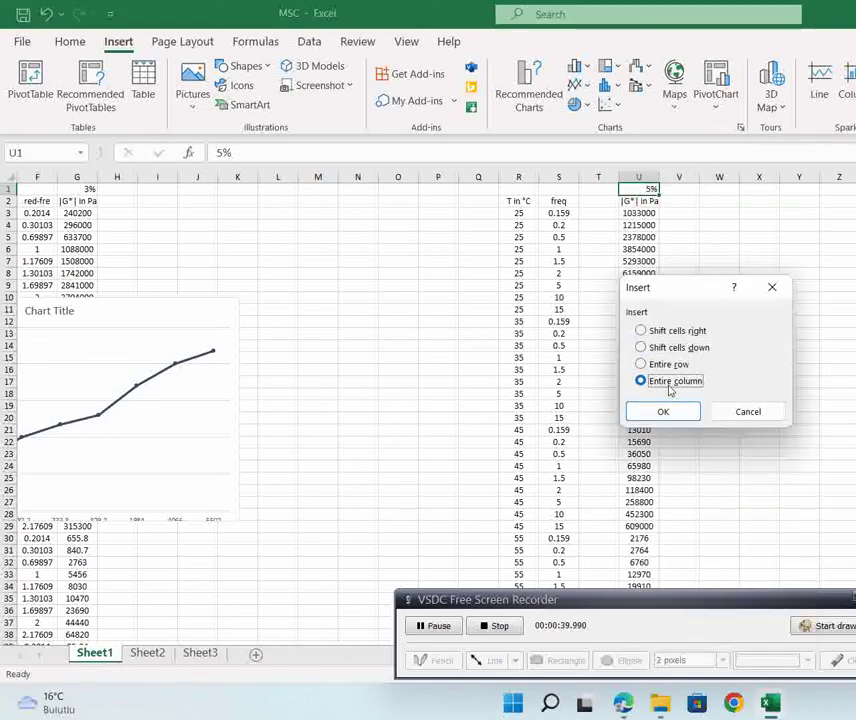
left_click(633, 415)
Step: Insert a third entire blank column before the 5% |G*| column
left_click(679, 189)
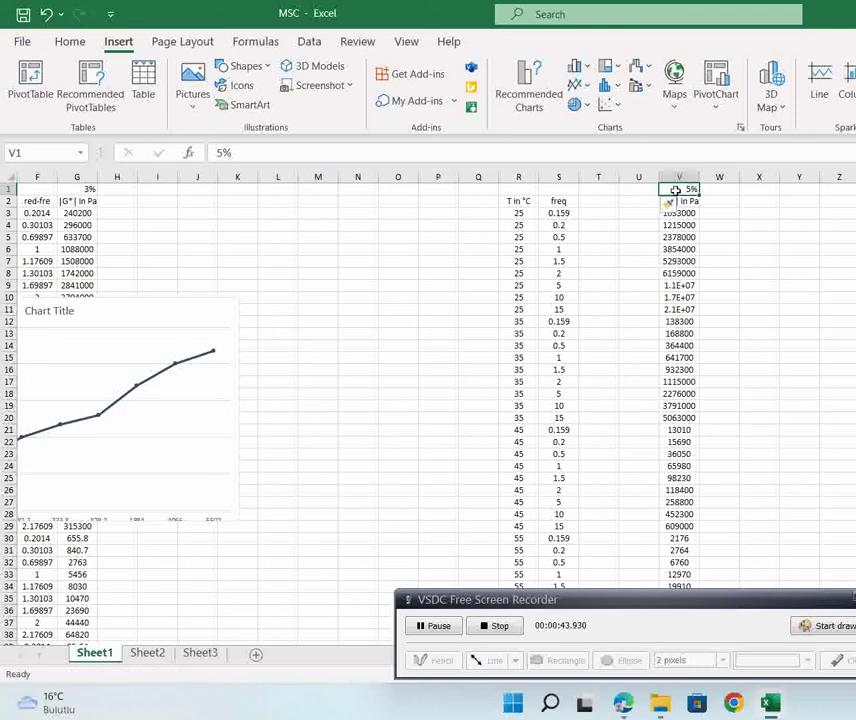
right_click(676, 190)
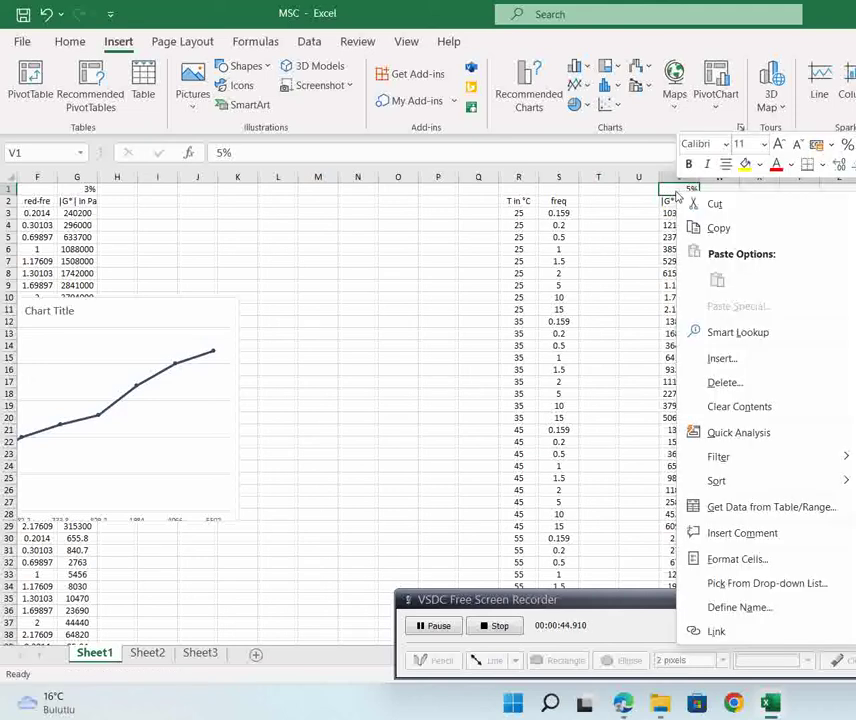
left_click(722, 368)
left_click(658, 386)
left_click(689, 413)
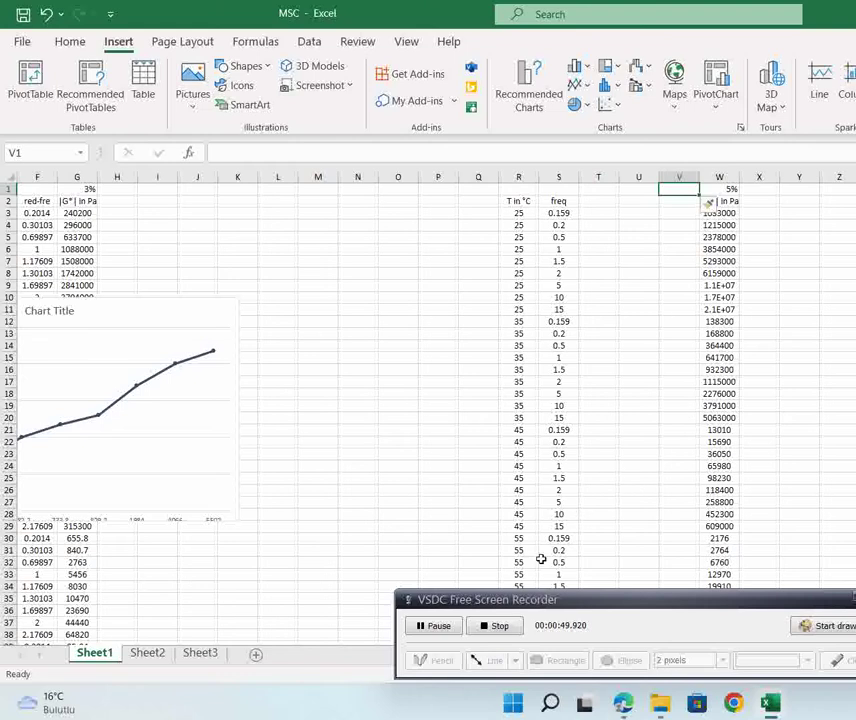
Step: Label the three new columns in row 2 of the 5% dataset as log f, log at and red-fre
scroll(424, 460, "left", 2)
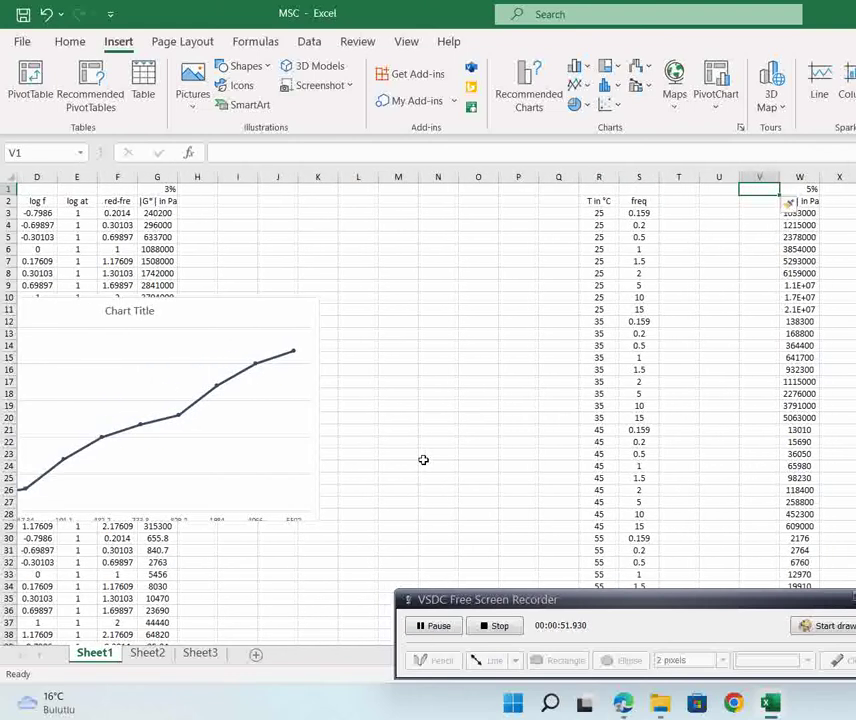
left_click(437, 665)
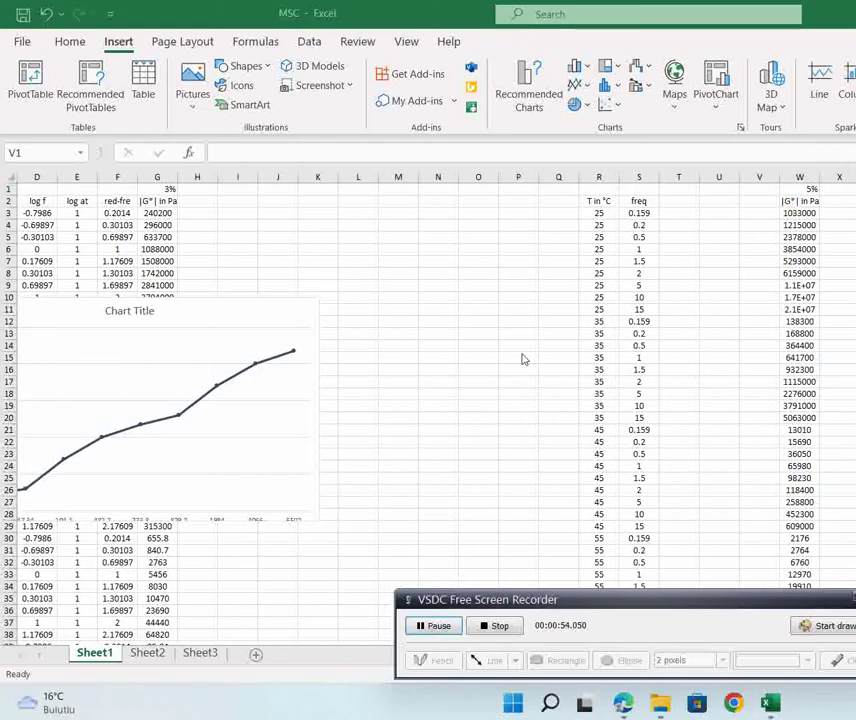
scroll(183, 245, "left", 2)
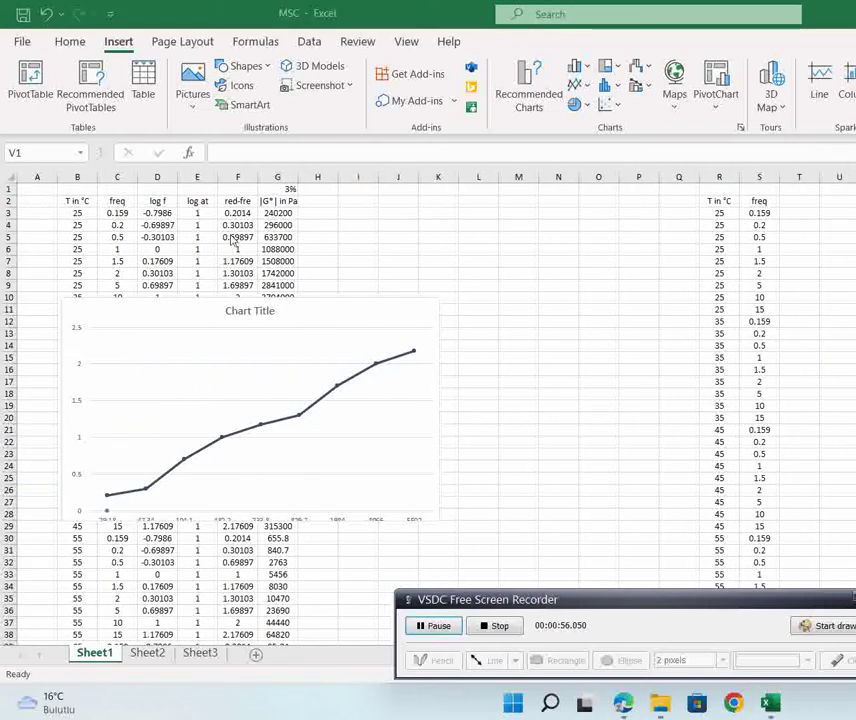
left_click(795, 200)
scroll(793, 199, "right", 1)
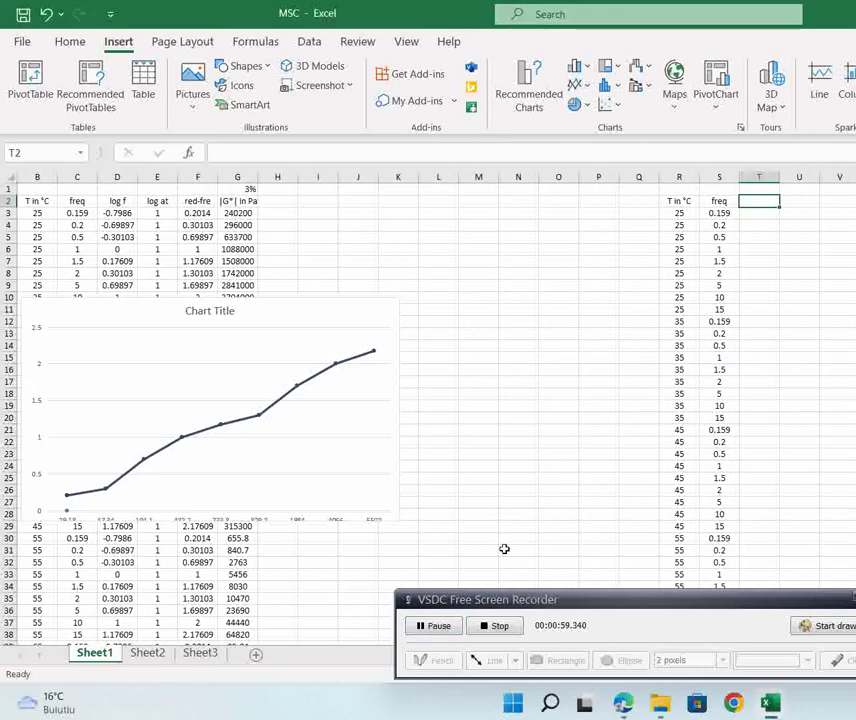
left_click(432, 625)
left_click(752, 199)
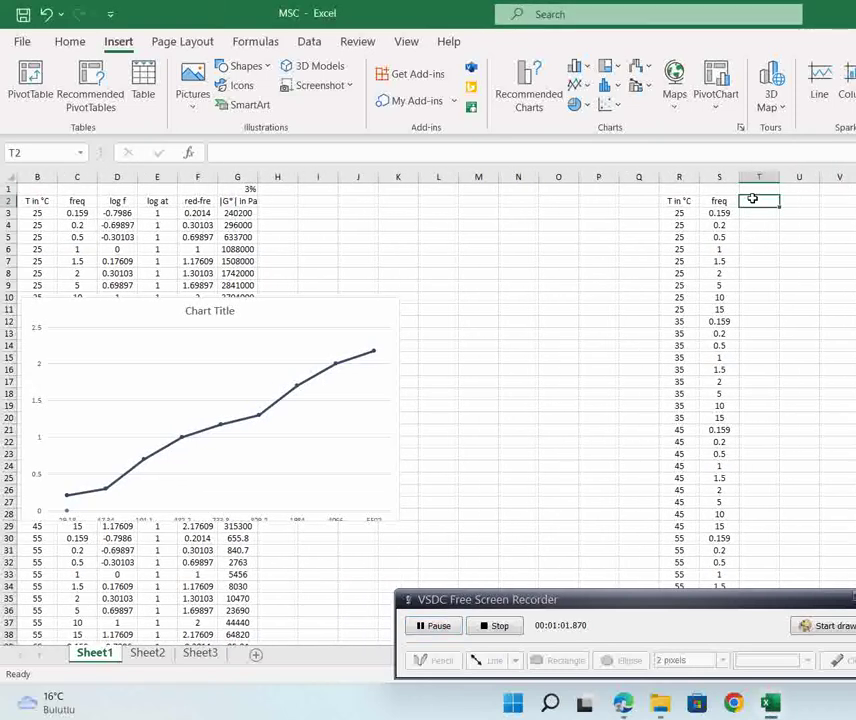
type("log f")
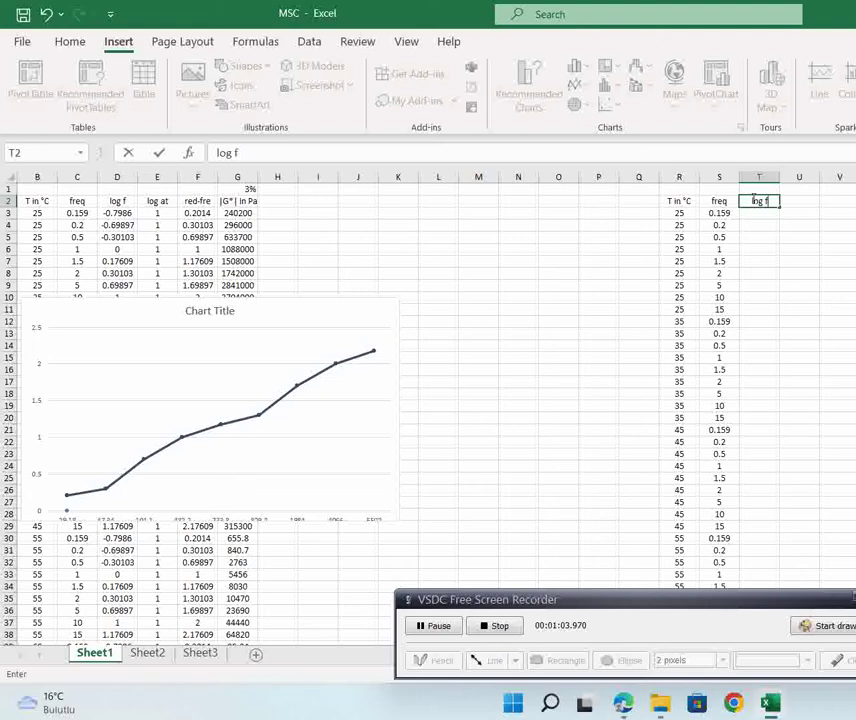
left_click(797, 204)
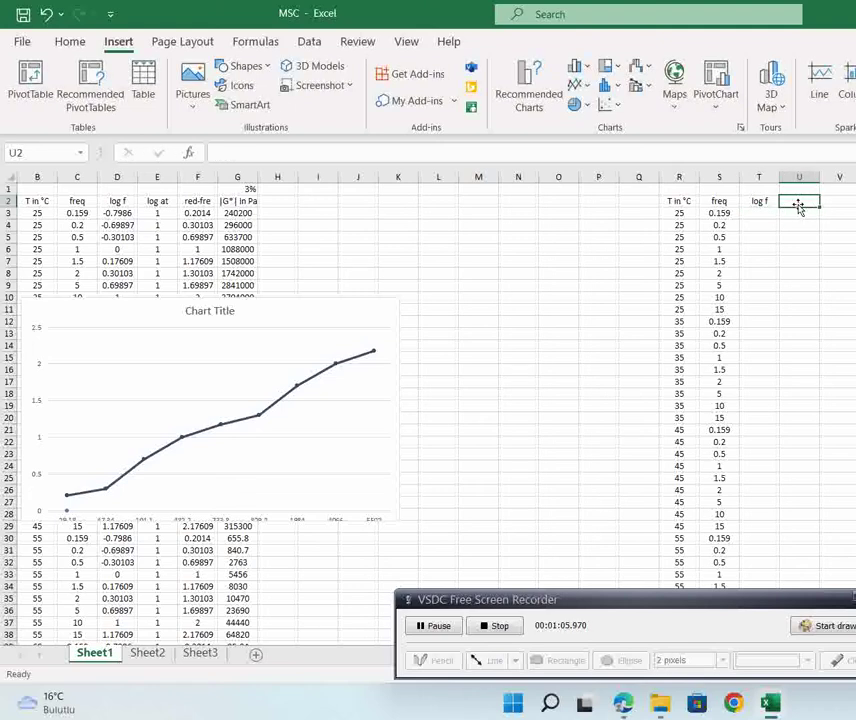
type("log at")
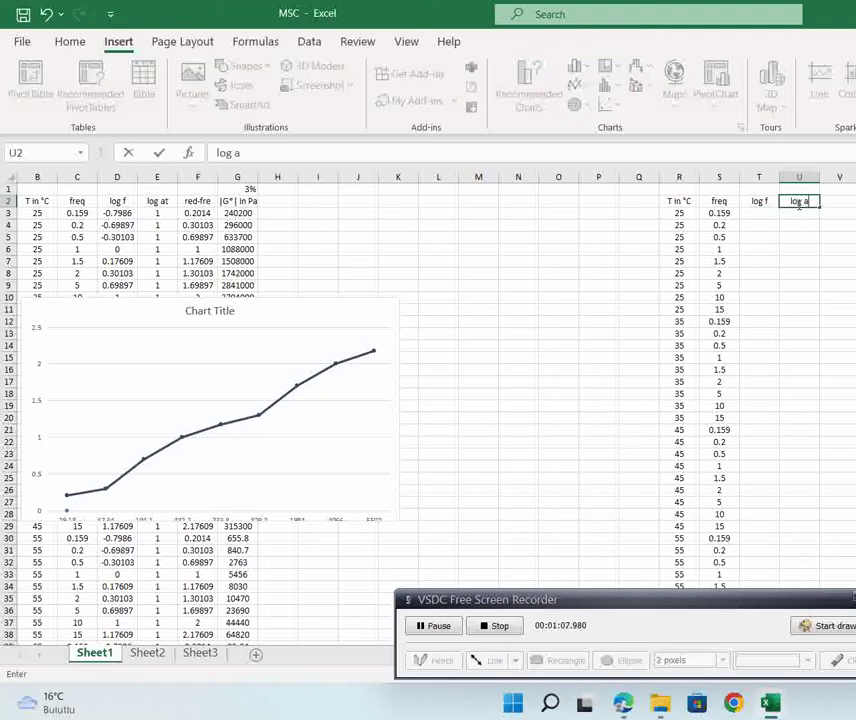
left_click(843, 204)
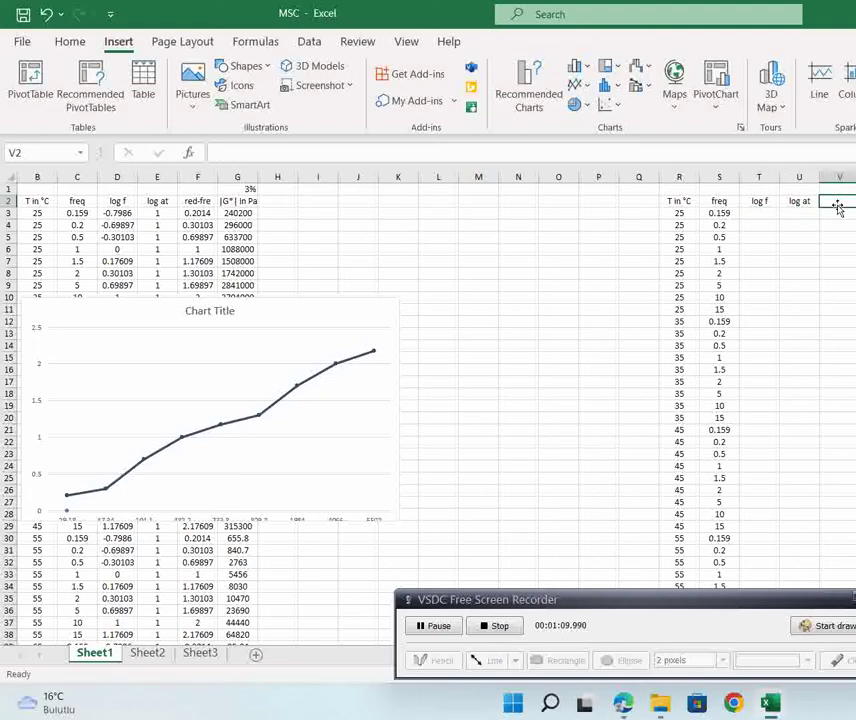
type("red")
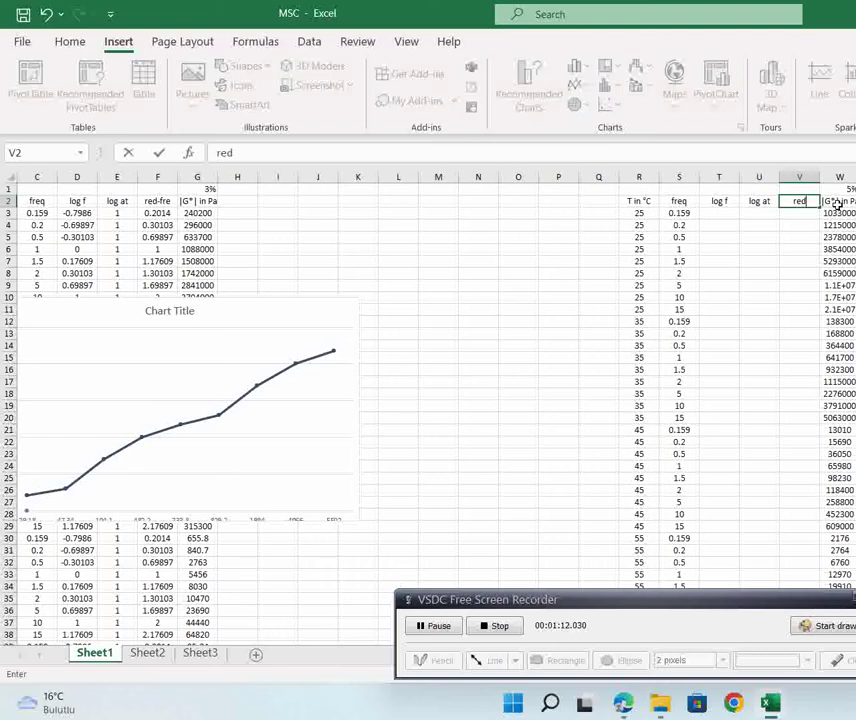
type("-fre")
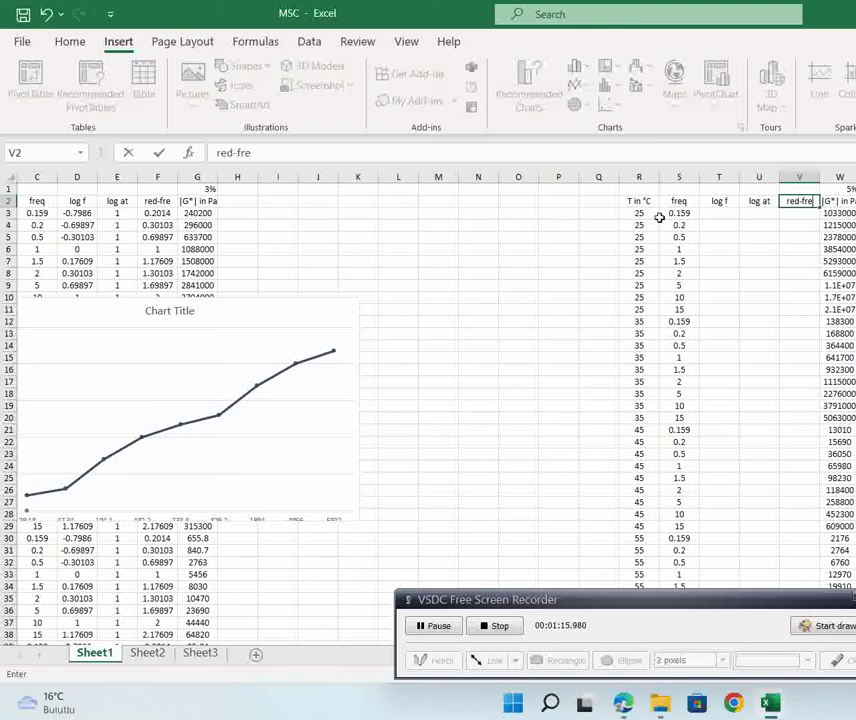
Step: Check the log f formula in the 3% dataset and enter =log(S3) in T3 for the 5% dataset
left_click(80, 213)
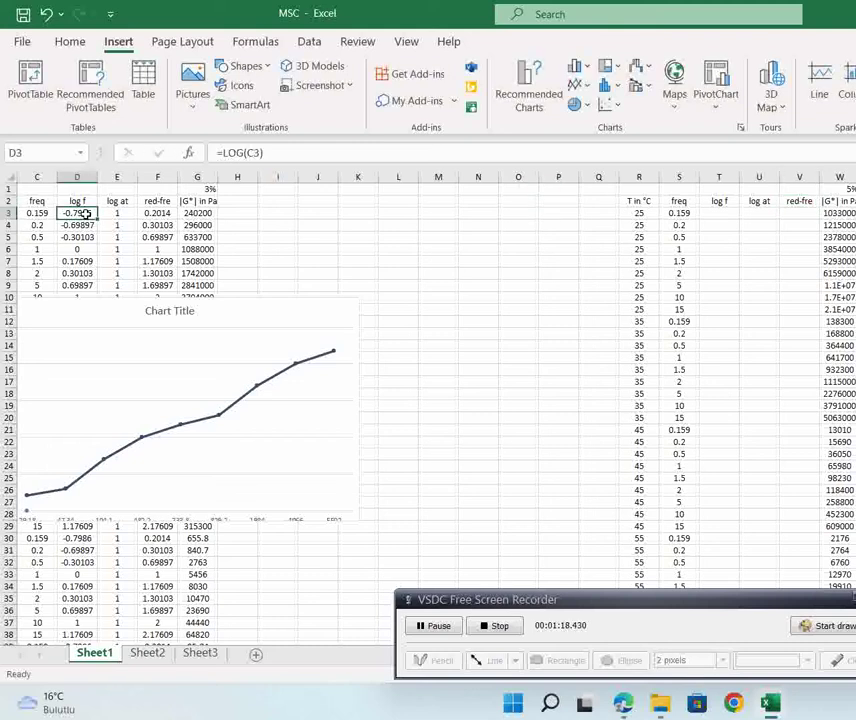
left_click(721, 212)
left_click(80, 213)
left_click(709, 213)
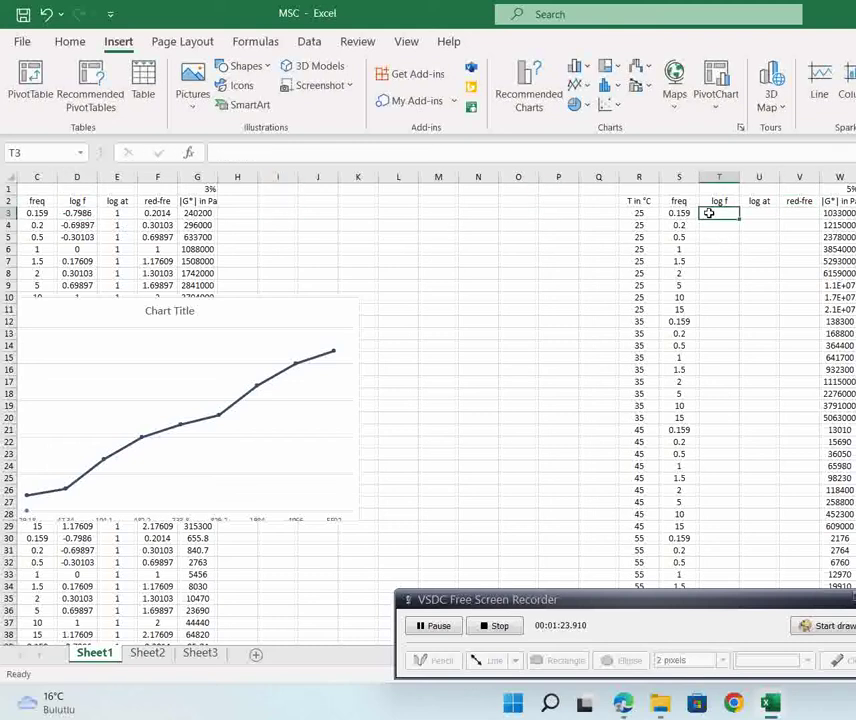
type("=log")
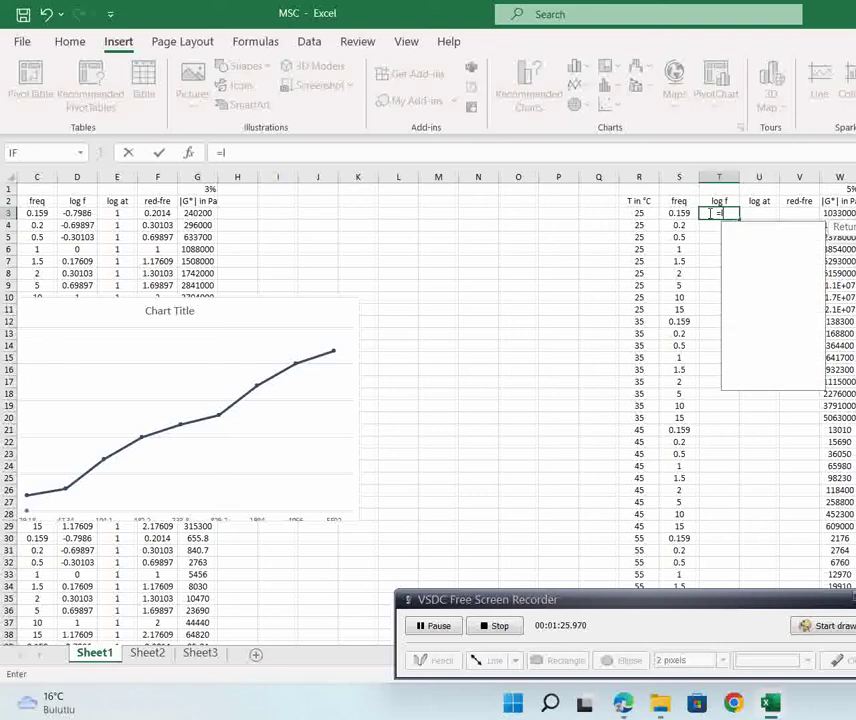
type("(")
left_click(678, 213)
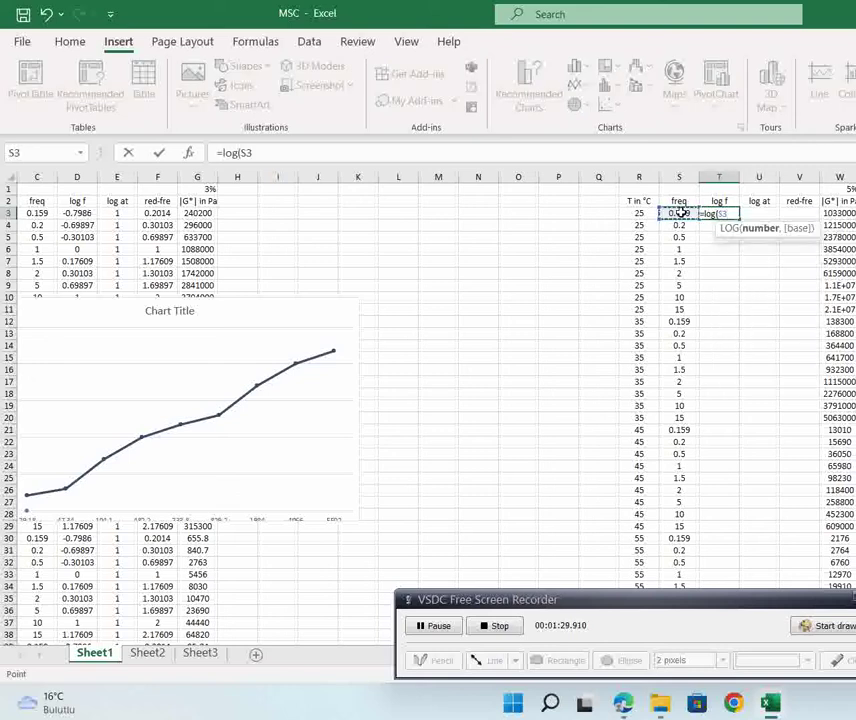
type(")")
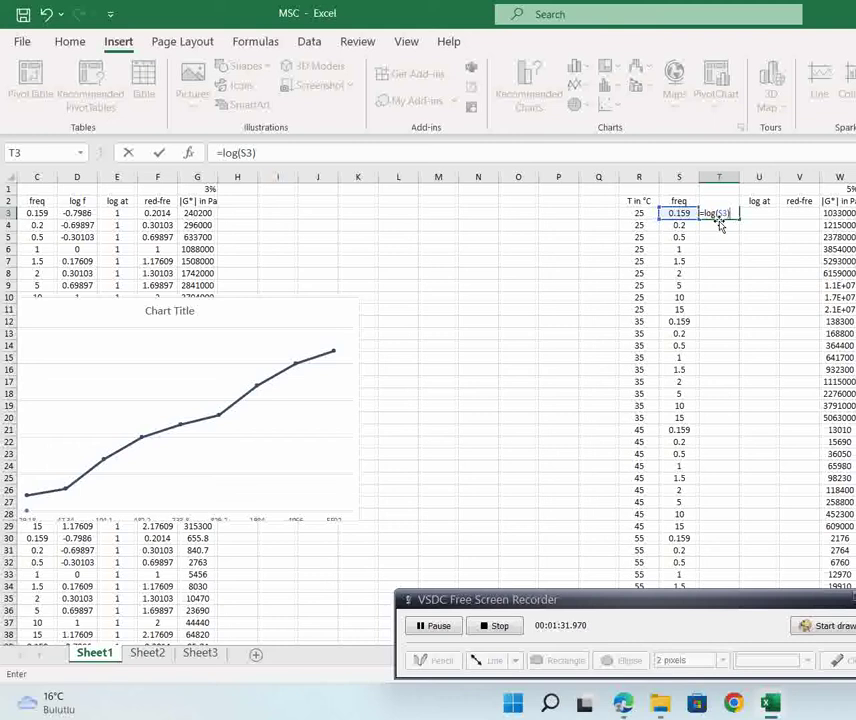
key("Return")
Step: Fill the log formula from T3 down the log f column for all frequency rows of the 5% dataset
left_click(732, 213)
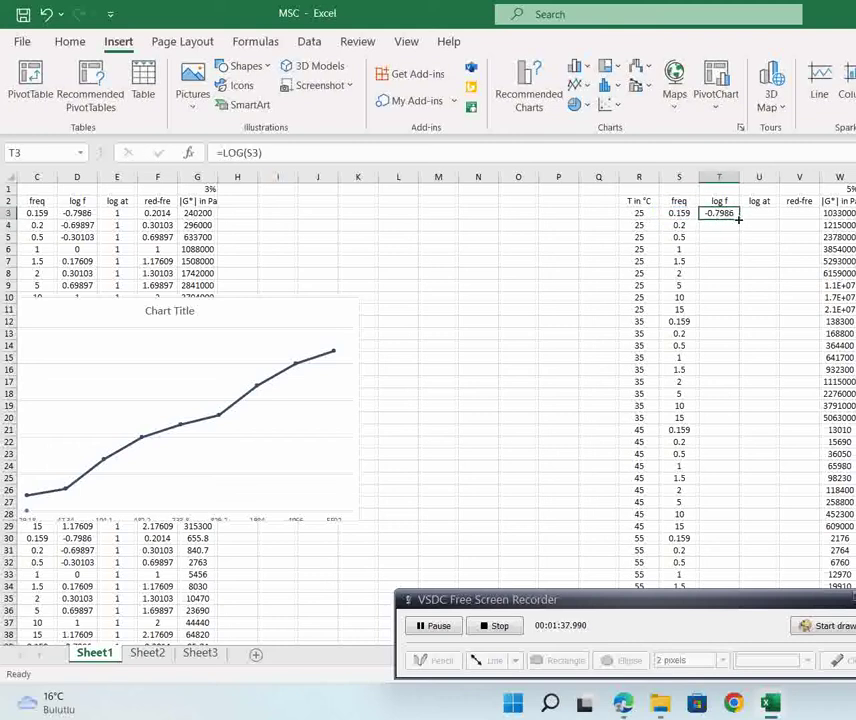
mouse_move(738, 219)
left_mouse_down()
mouse_move(772, 404)
mouse_move(738, 703)
mouse_move(686, 420)
mouse_move(719, 166)
mouse_move(726, 220)
mouse_move(729, 207)
left_mouse_up()
scroll(729, 207, "up", 18)
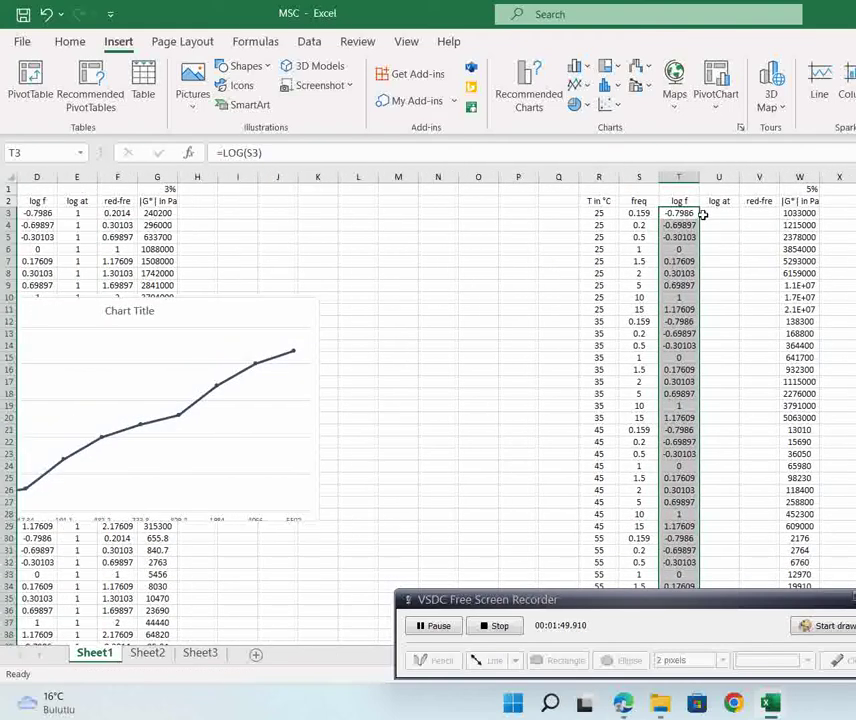
Step: Enter 0 in U3 and copy it down the log at column for the 25 °C rows of the 5% dataset
left_click(713, 214)
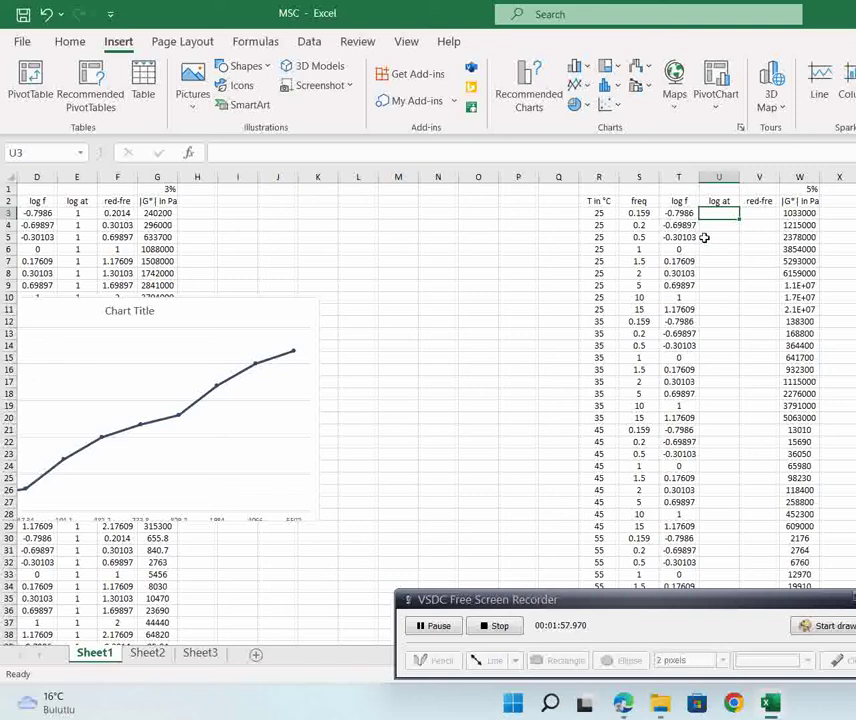
type("0")
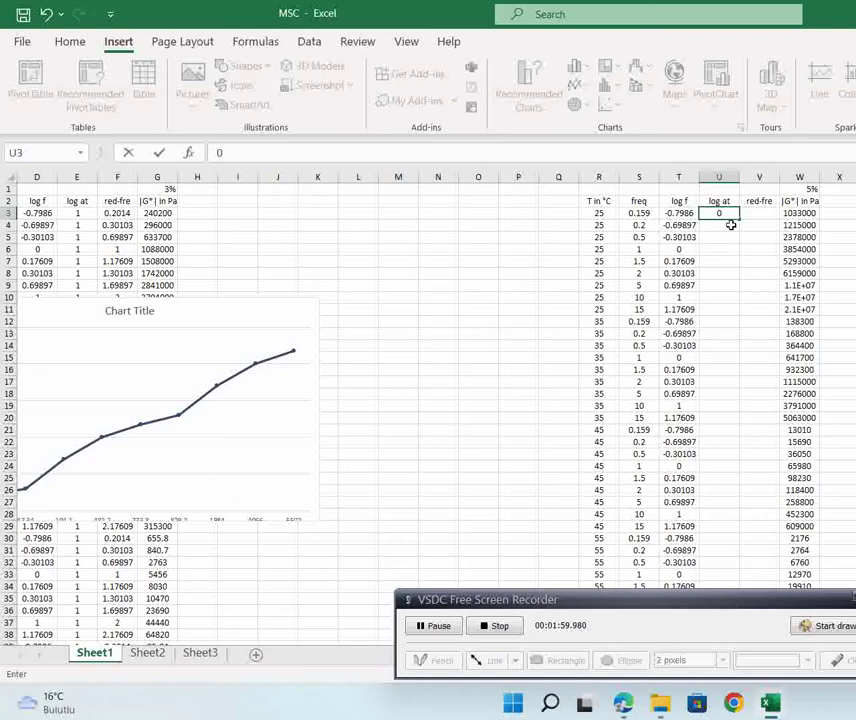
left_click_drag(738, 221, 729, 318)
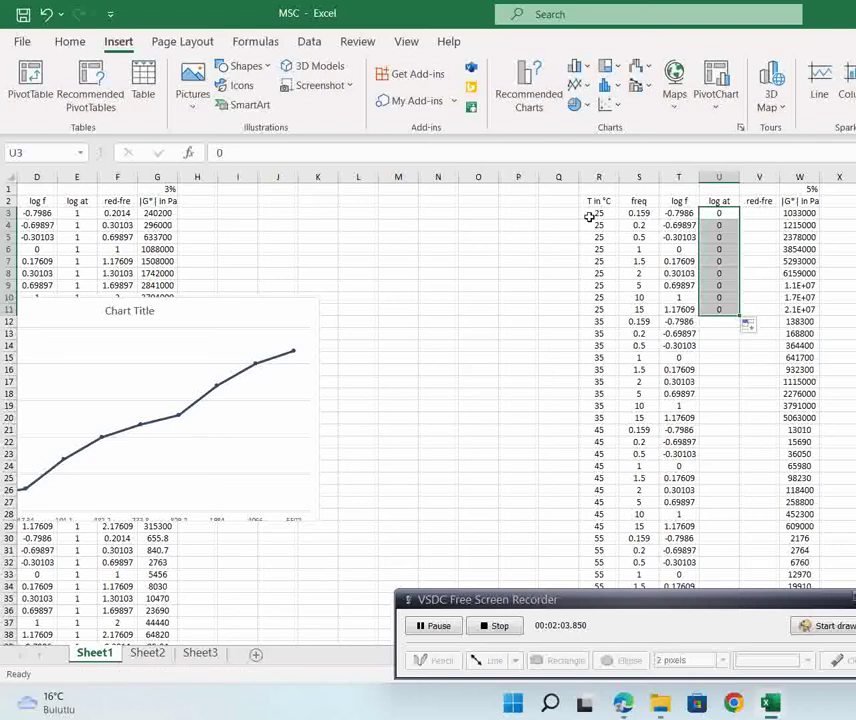
left_click(590, 216)
left_click_drag(590, 216, 596, 313)
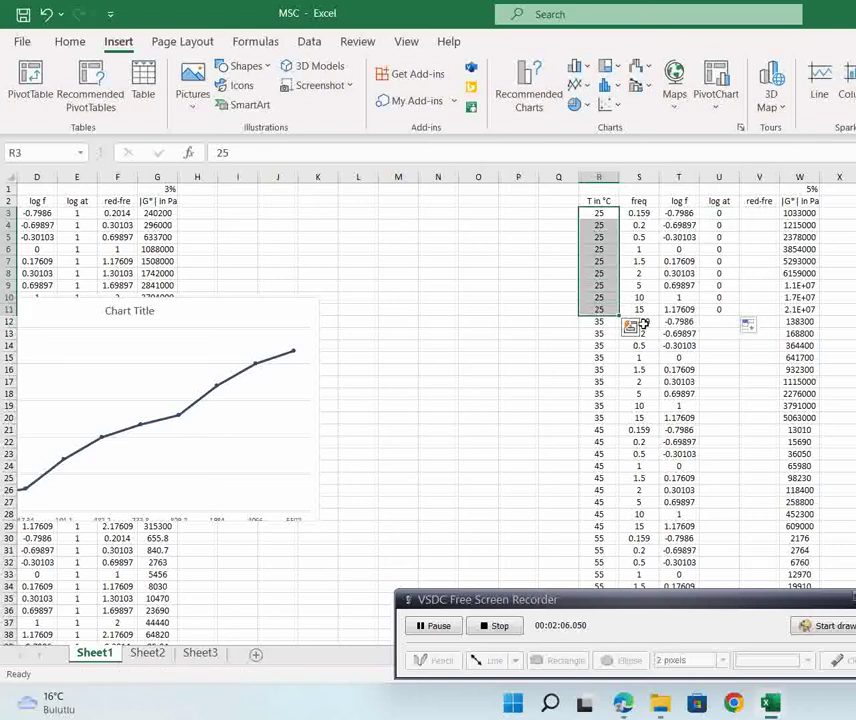
Step: Enter 1.4 in U12 and copy it down the log at column for the 35 °C rows
left_click(719, 321)
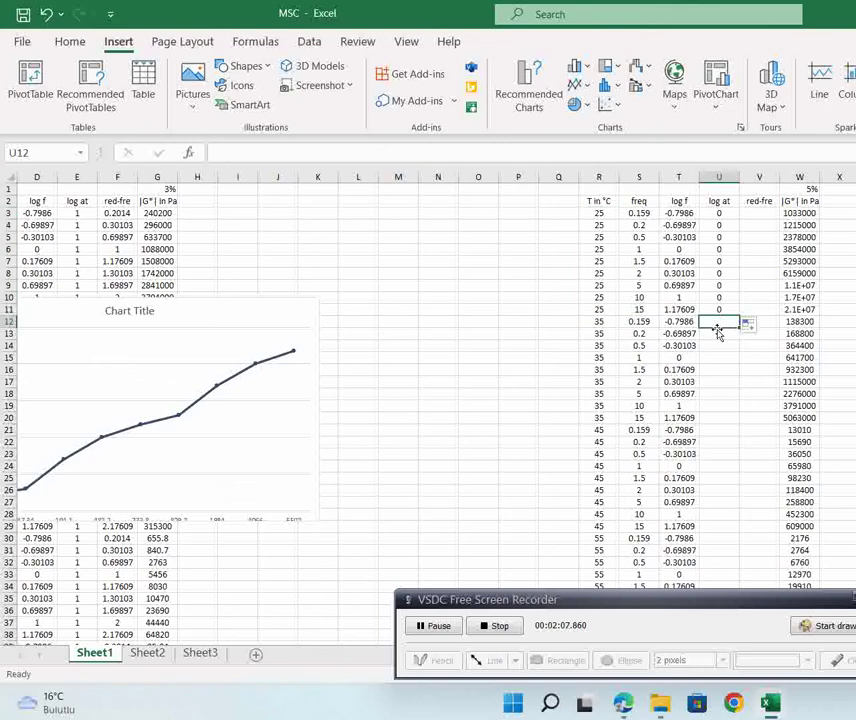
type("1")
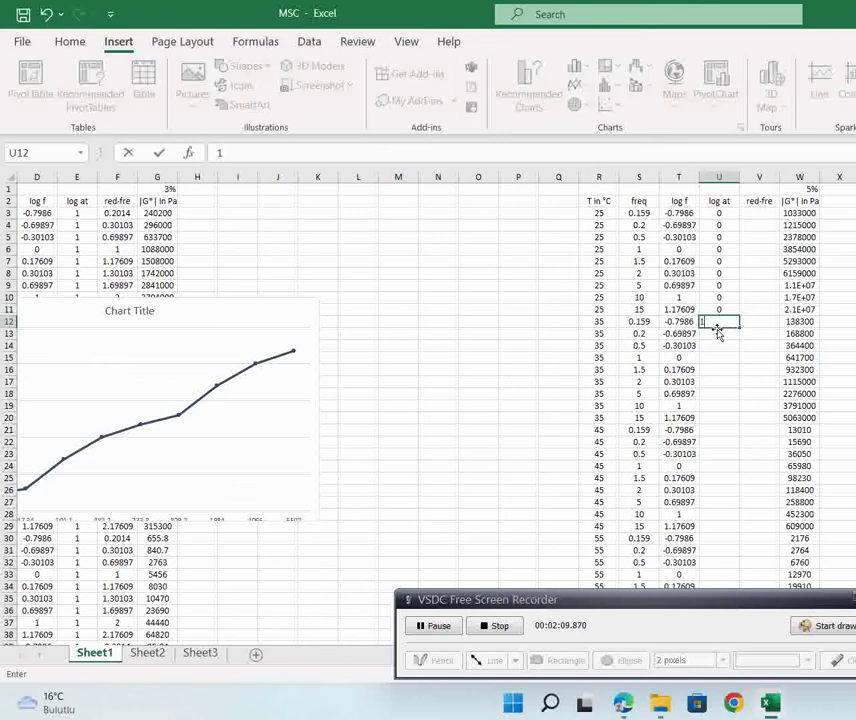
type(".4")
left_click_drag(739, 330, 739, 423)
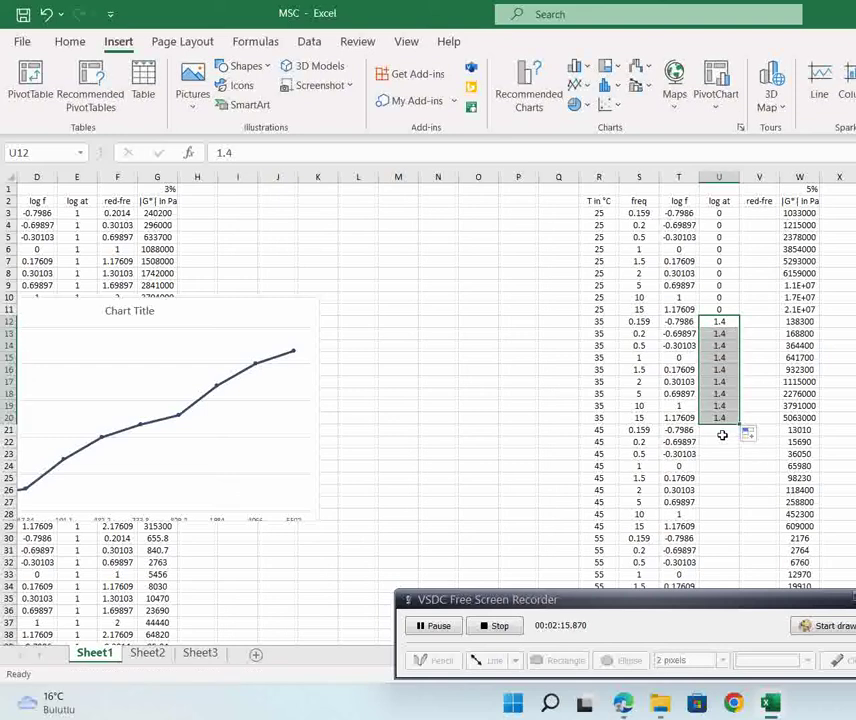
Step: Enter 2.2 in U21 and copy it down the log at column for the 45 °C rows
left_click(720, 432)
type("2")
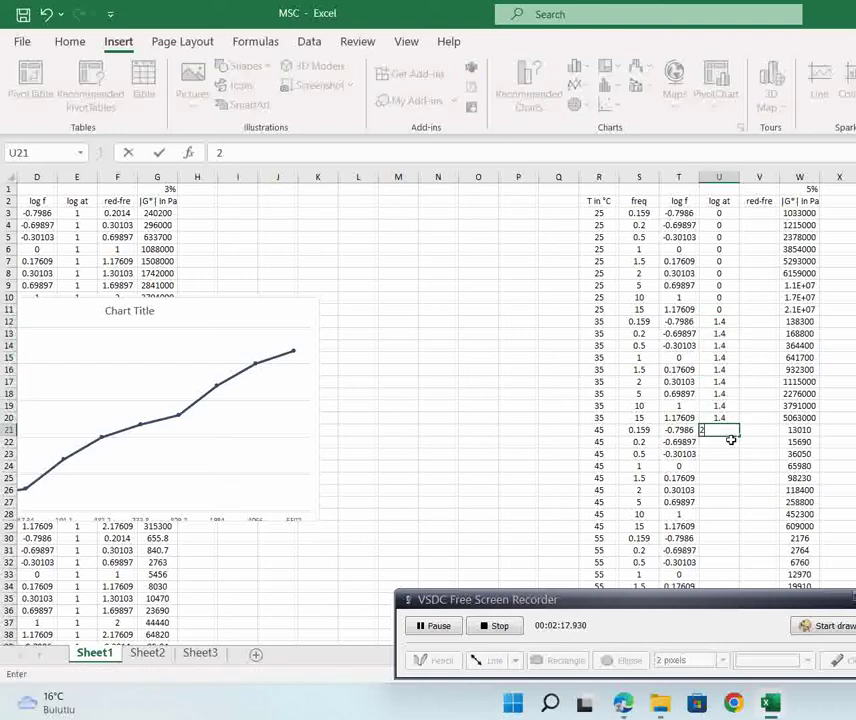
key("ctrl+Return")
left_click_drag(740, 436, 728, 532)
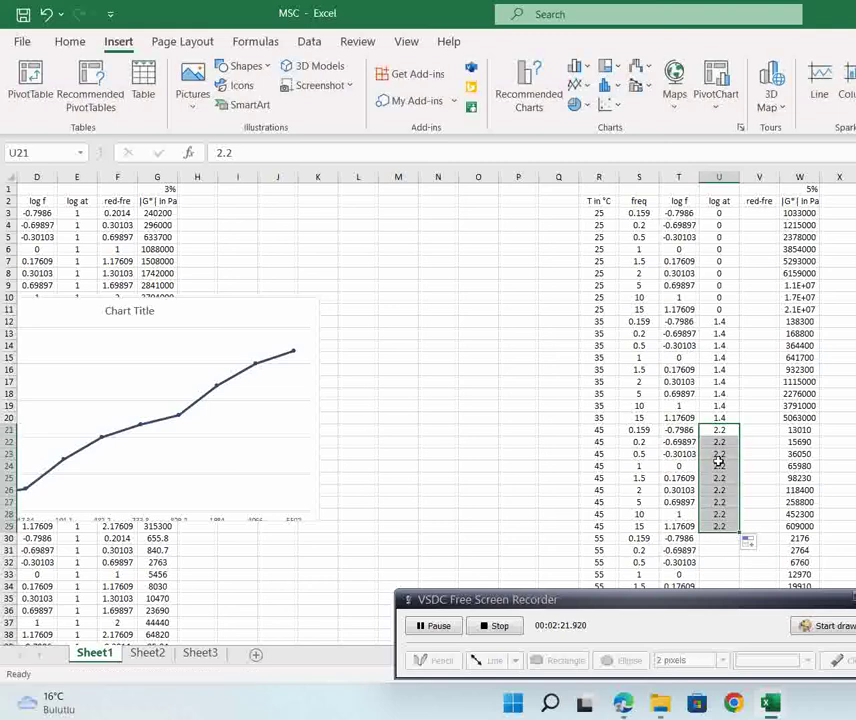
Step: Enter 3.5 in U30 and copy it down the log at column for the 55 °C rows
scroll(716, 458, "down", 1)
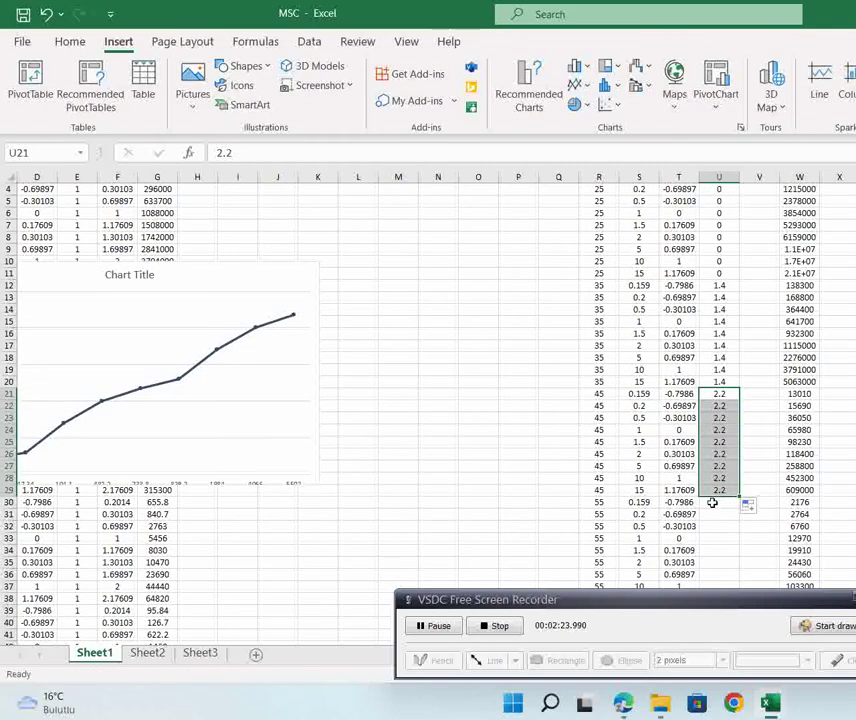
left_click(713, 502)
type("3.5")
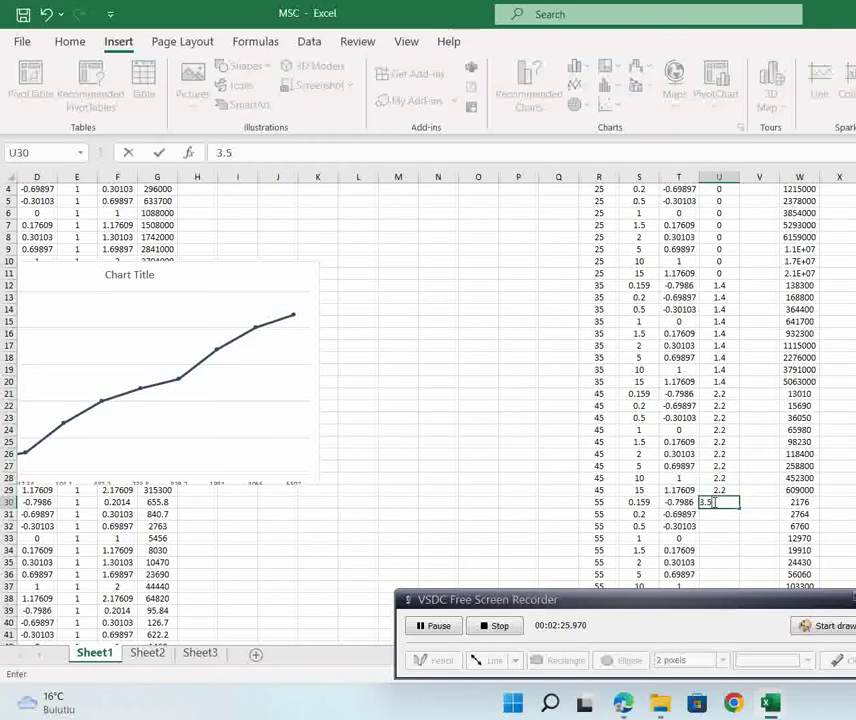
left_click_drag(740, 511, 718, 464)
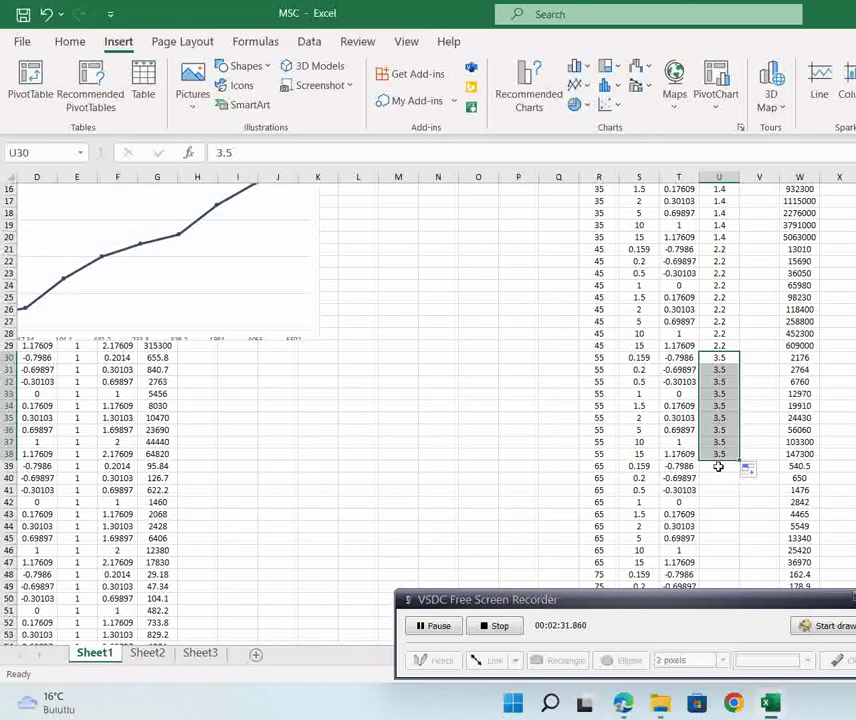
Step: Enter 4 in U39 and copy it down the log at column for the 65 °C rows
left_click(718, 466)
type("4")
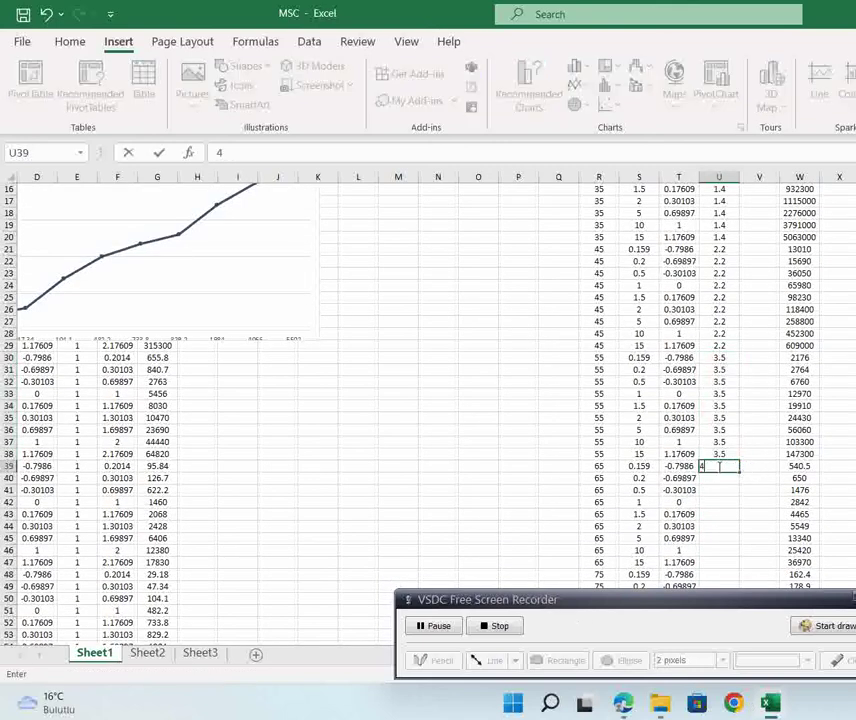
left_click(740, 470)
left_click_drag(740, 472, 712, 535)
Step: Enter 4.3 in U48 and copy it down the log at column for the 75 °C rows
scroll(712, 540, "down", 1)
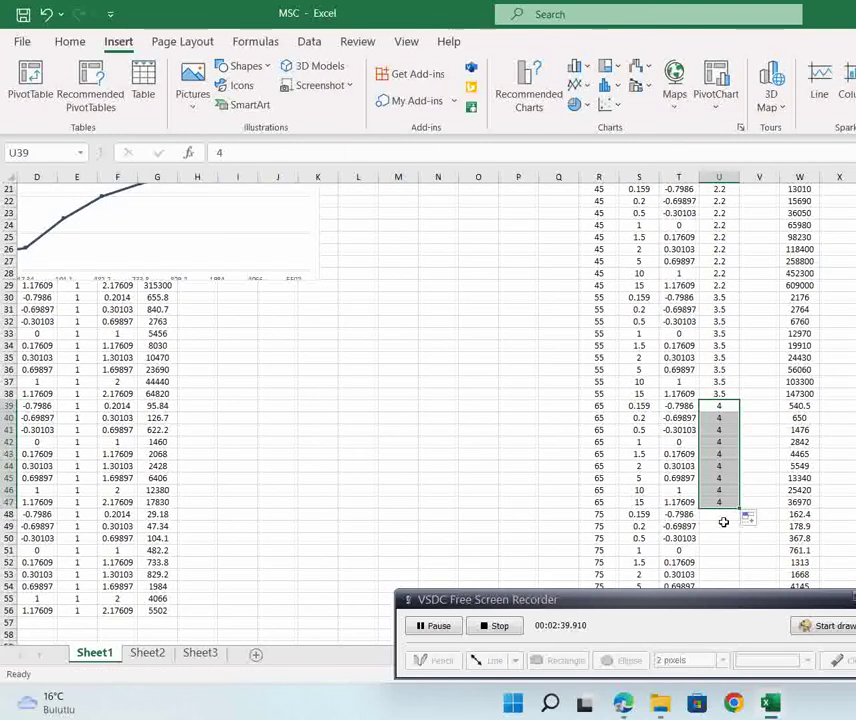
left_click(720, 516)
type("1.")
key("BackSpace")
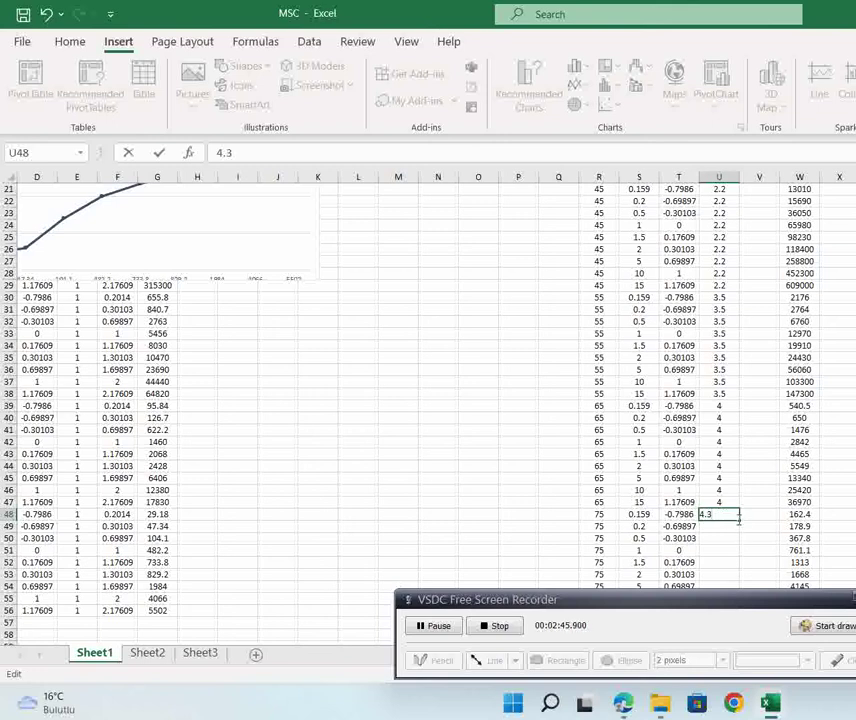
left_click_drag(740, 522, 712, 468)
Step: Check the red-fre formula in the 3% dataset and enter =T3+U4 in V3 for the 5% dataset
scroll(712, 468, "up", 10)
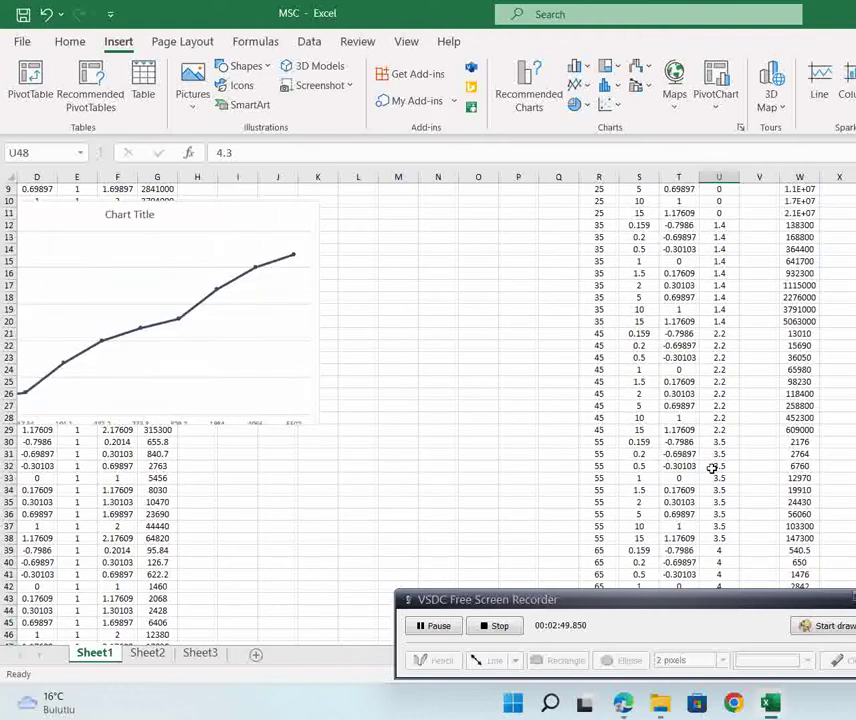
left_click(117, 213)
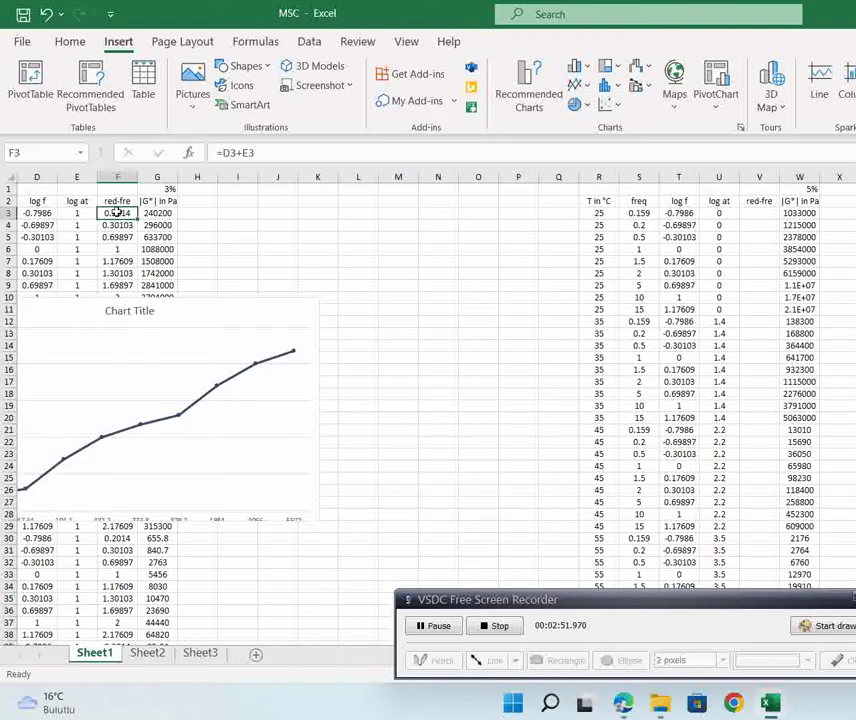
left_click(748, 213)
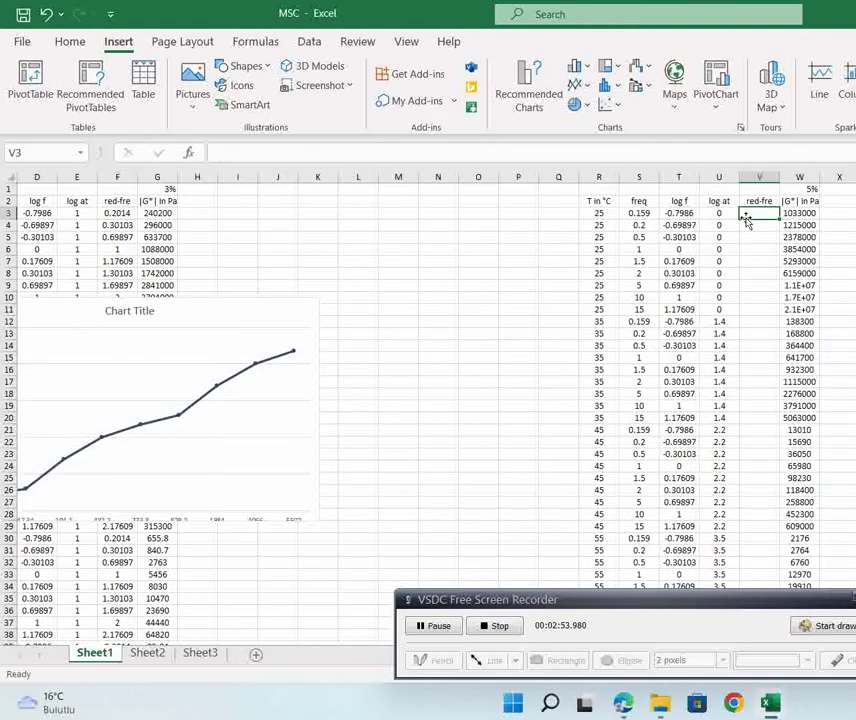
type("=")
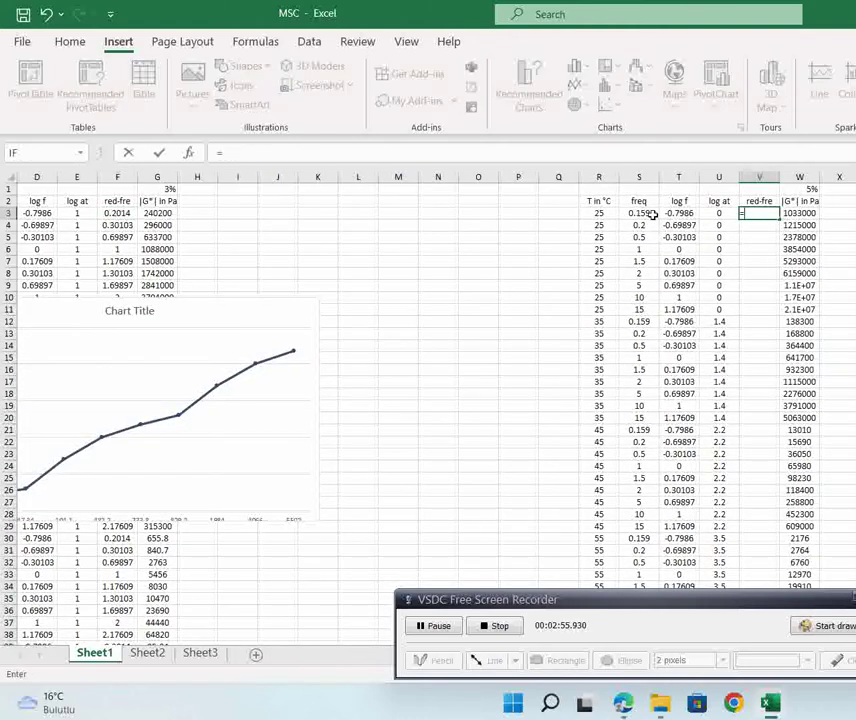
left_click(688, 215)
type("+")
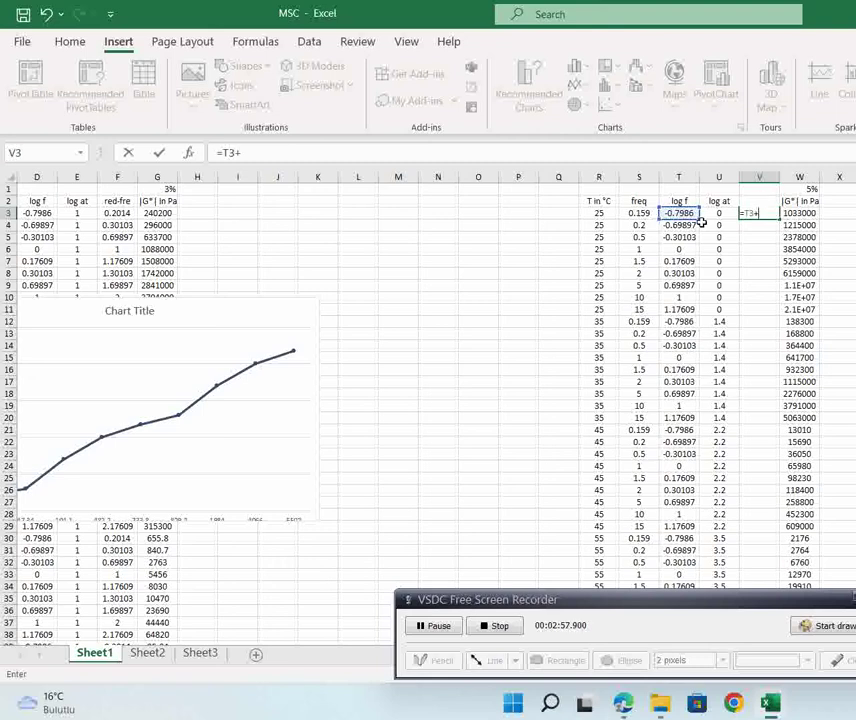
left_click(716, 223)
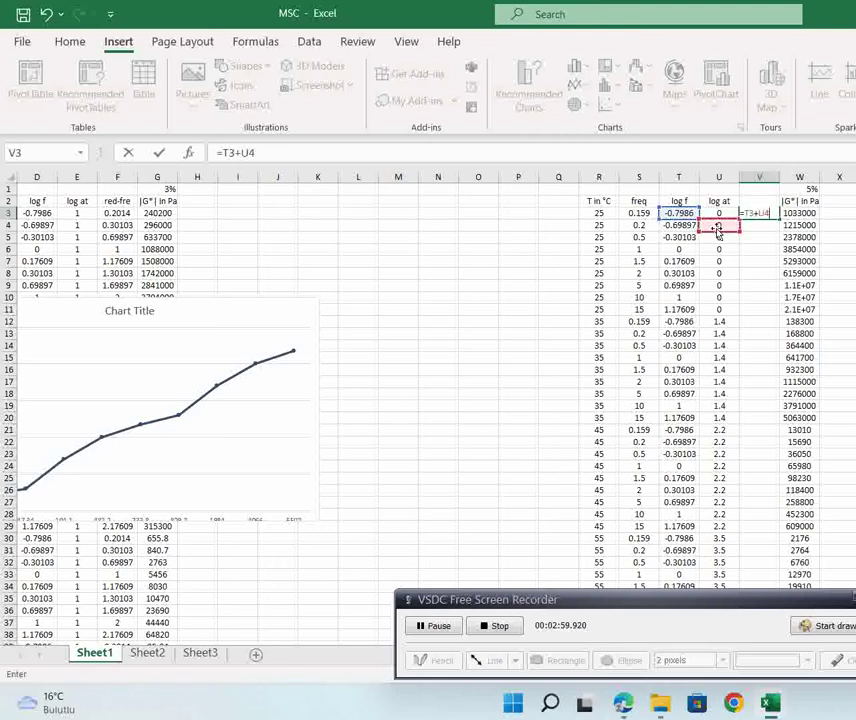
key("Return")
Step: Correct the red-fre formula in V3 to =T3+U3
left_click(714, 216)
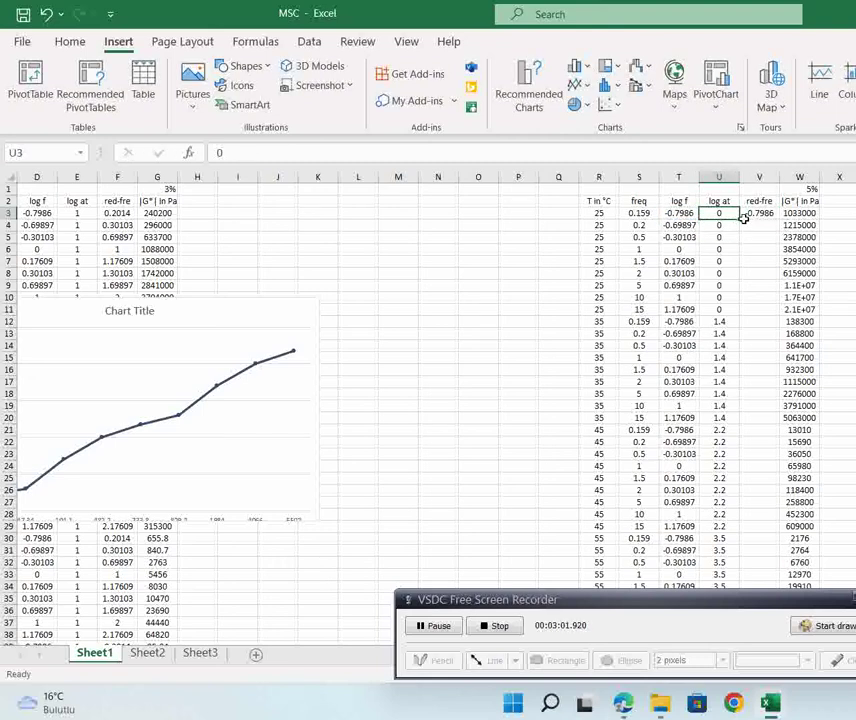
left_click(747, 214)
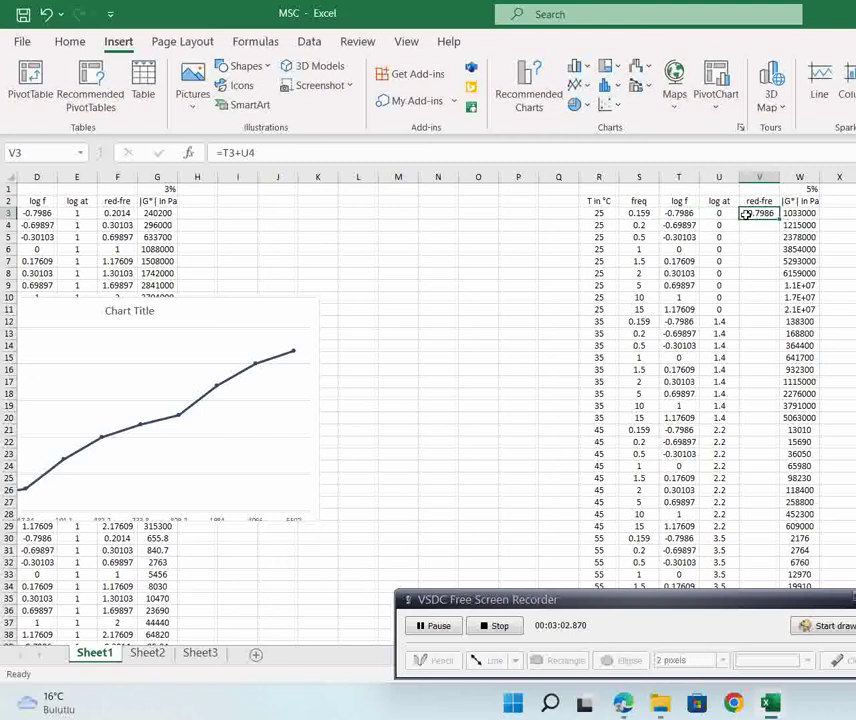
left_click(601, 153)
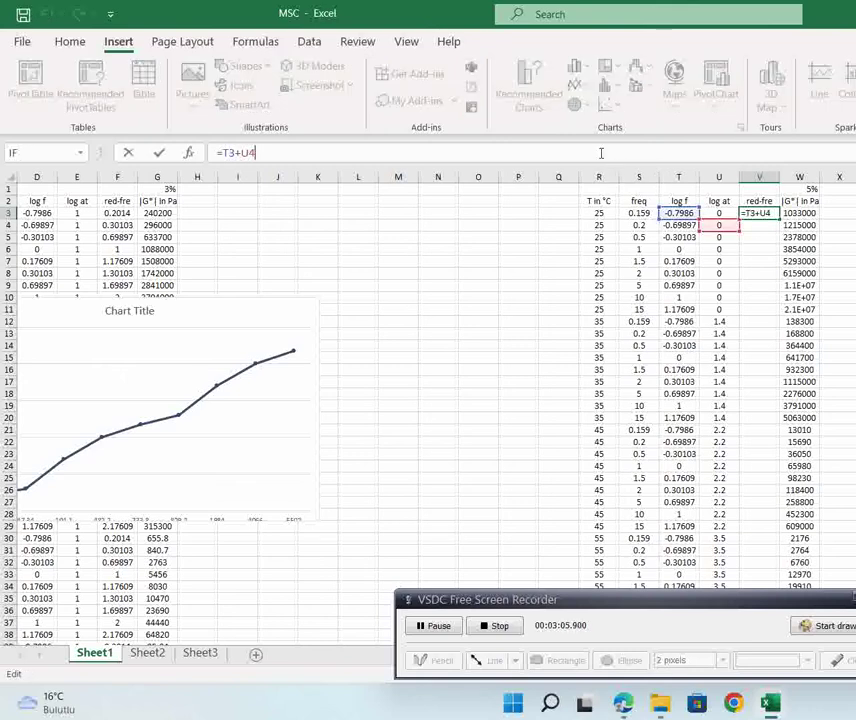
key("BackSpace")
key("BackSpace")
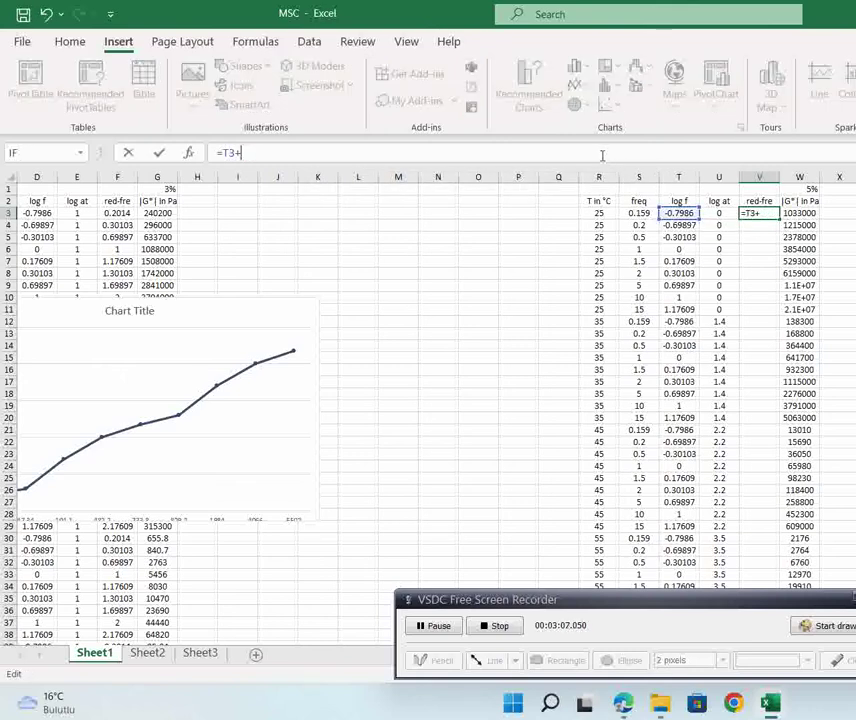
left_click(721, 214)
key("Return")
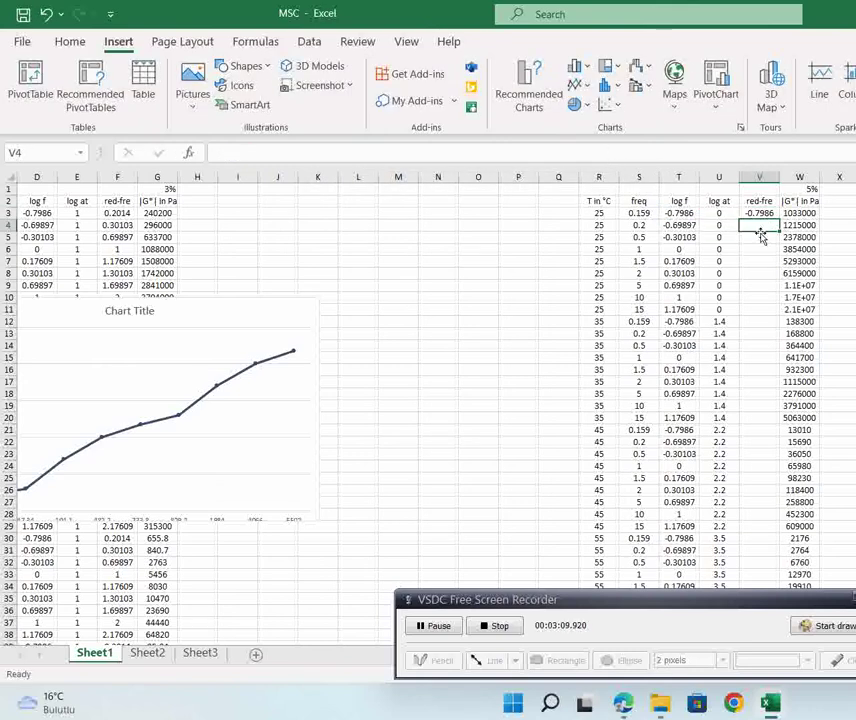
Step: Compare V3 with the 3% red-fre formula and fill it down the red-fre column for all 5% dataset rows
left_click(113, 212)
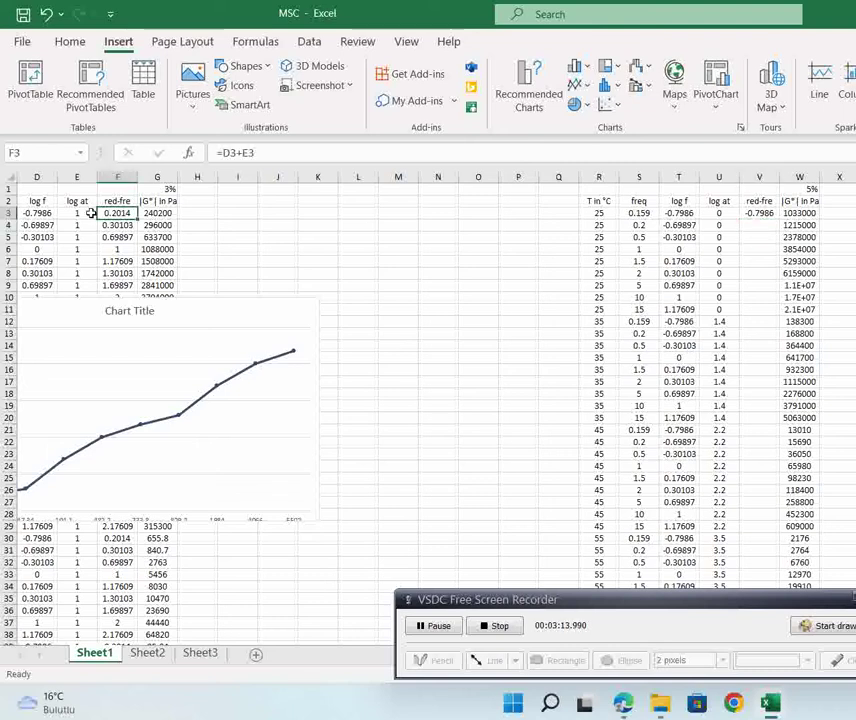
left_click(760, 213)
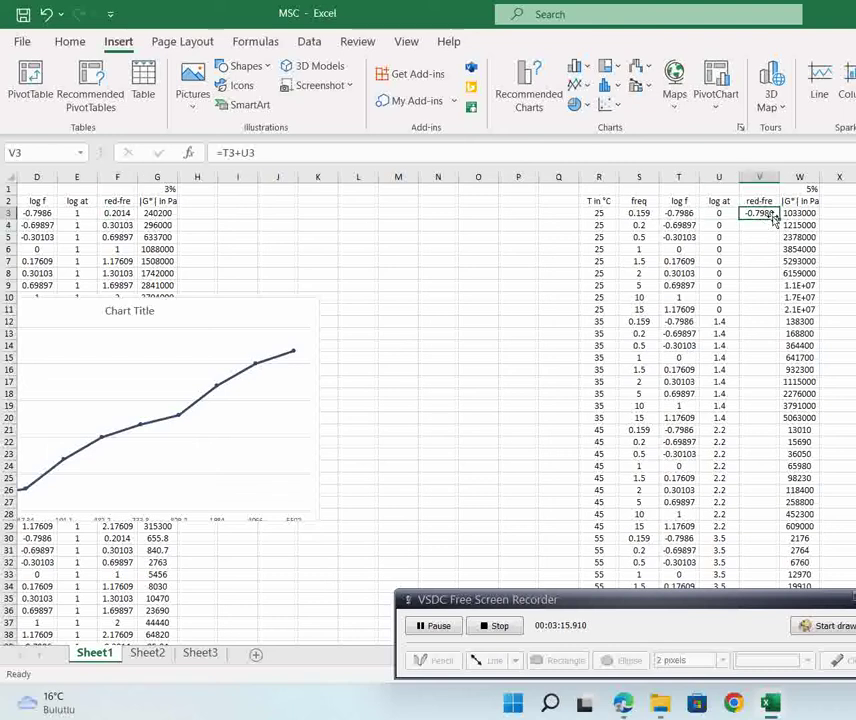
left_click_drag(779, 219, 736, 65)
scroll(763, 220, "up", 20)
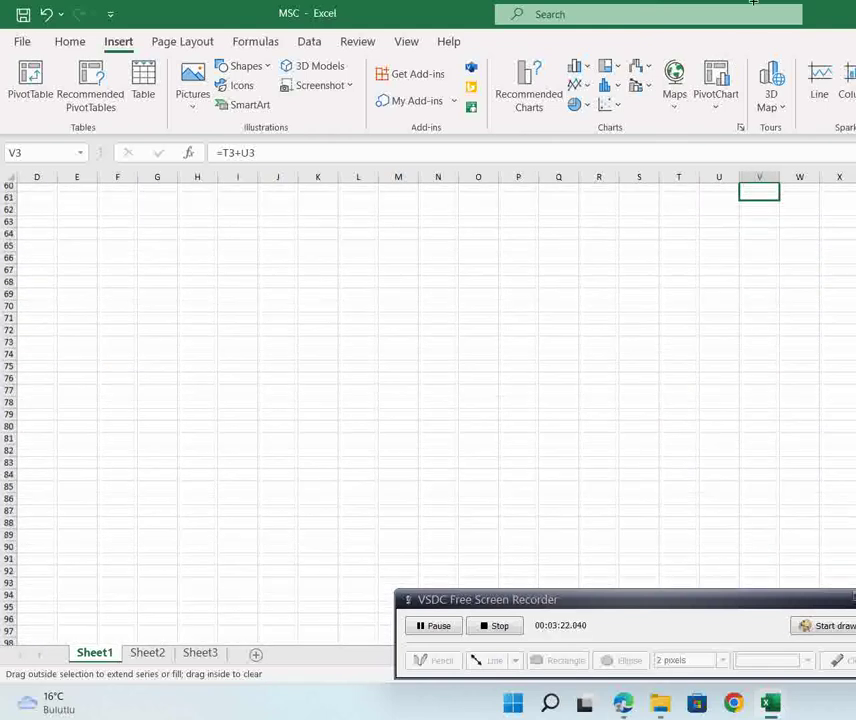
left_click_drag(763, 220, 762, 225)
scroll(762, 225, "up", 17)
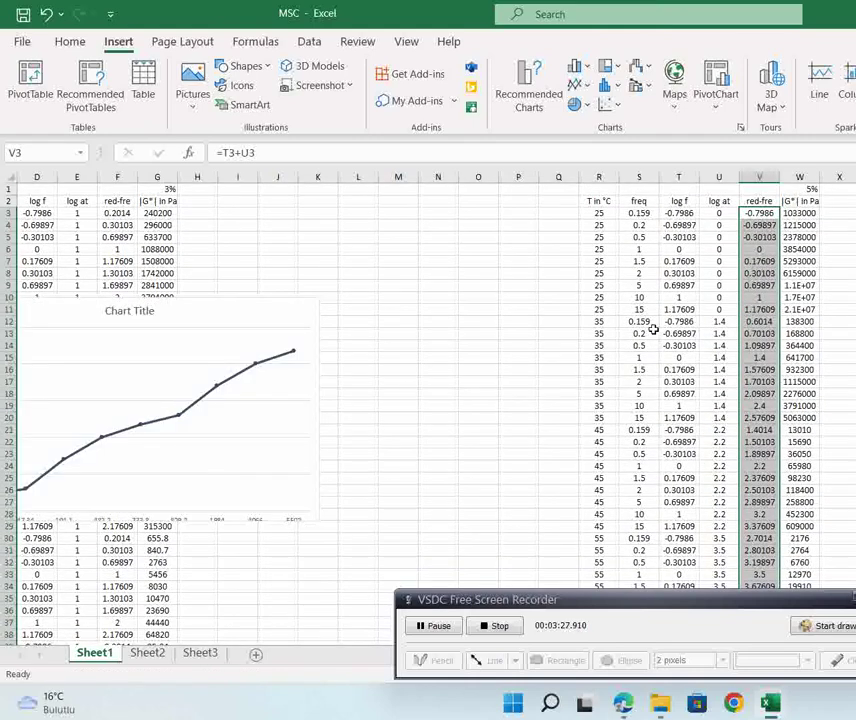
left_click(791, 309)
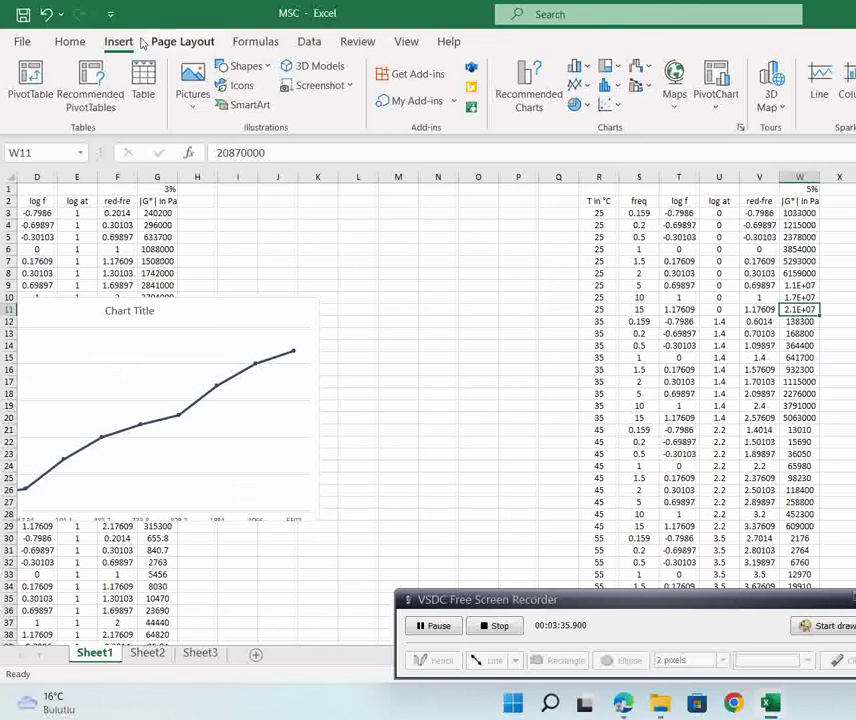
left_click(548, 90)
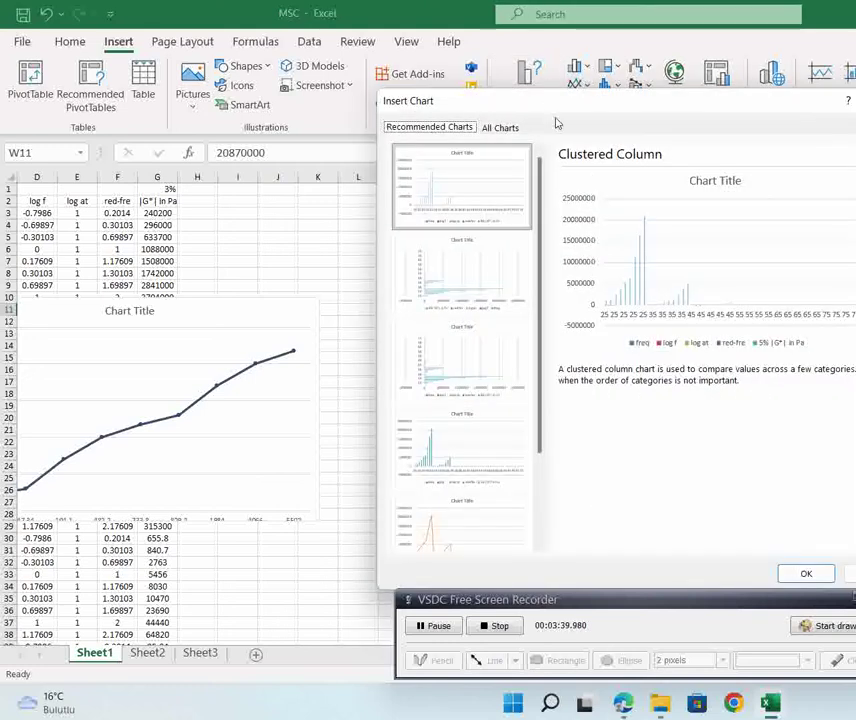
left_click(512, 127)
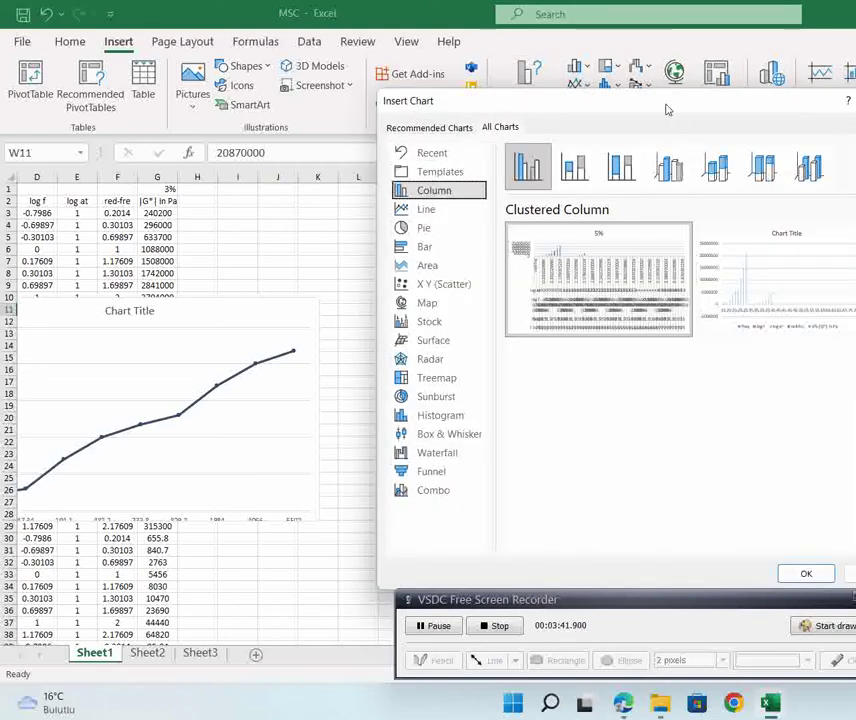
left_click(446, 210)
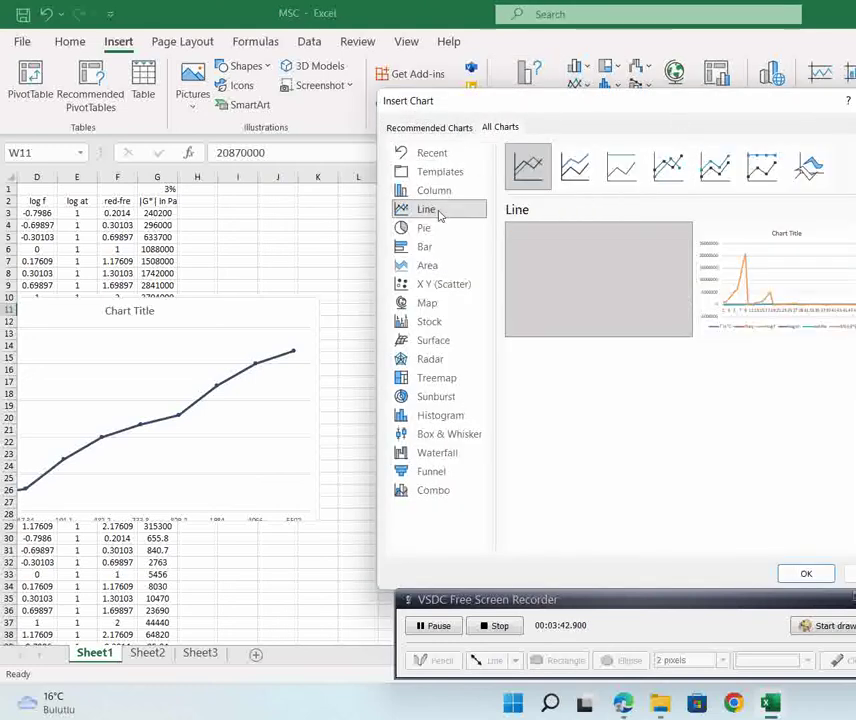
left_click(678, 180)
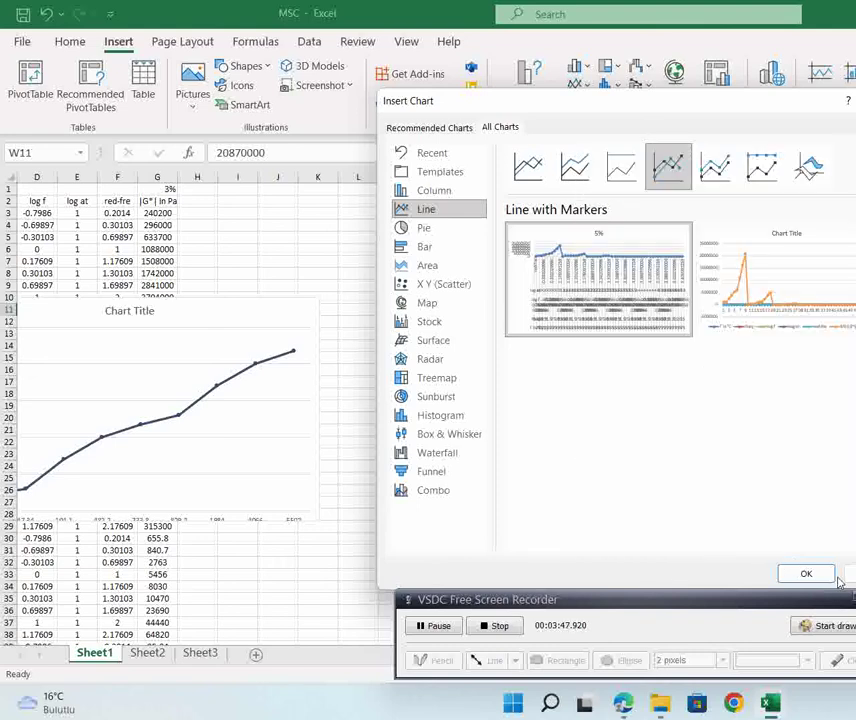
left_click_drag(715, 116, 545, 243)
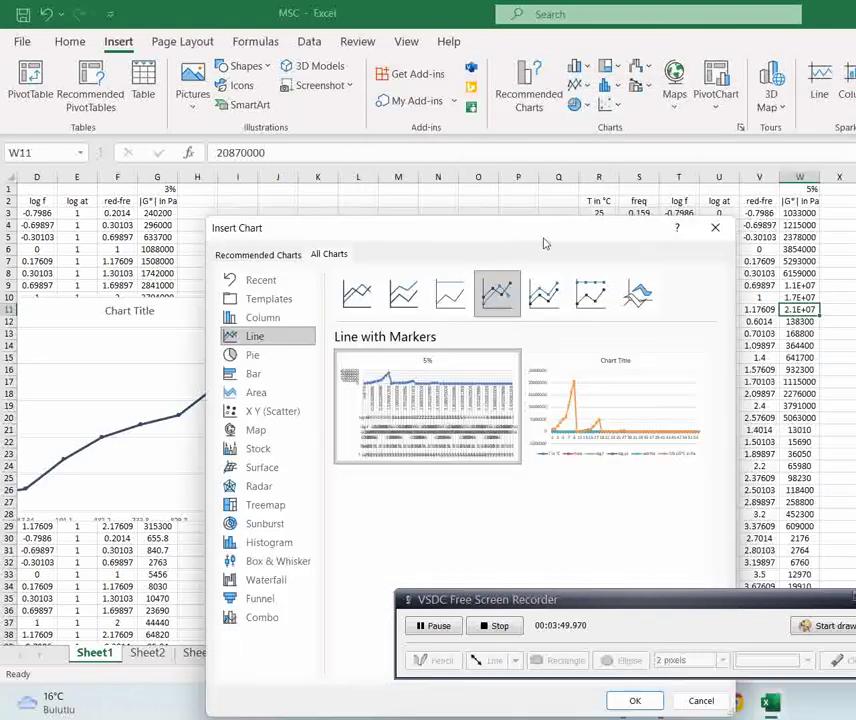
left_click(715, 228)
left_click(505, 238)
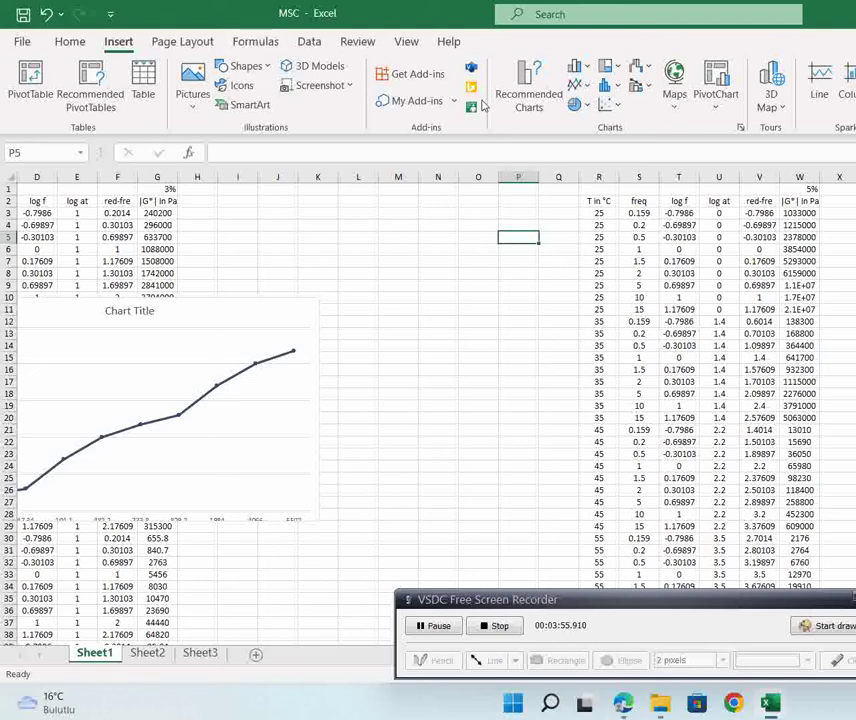
left_click(529, 88)
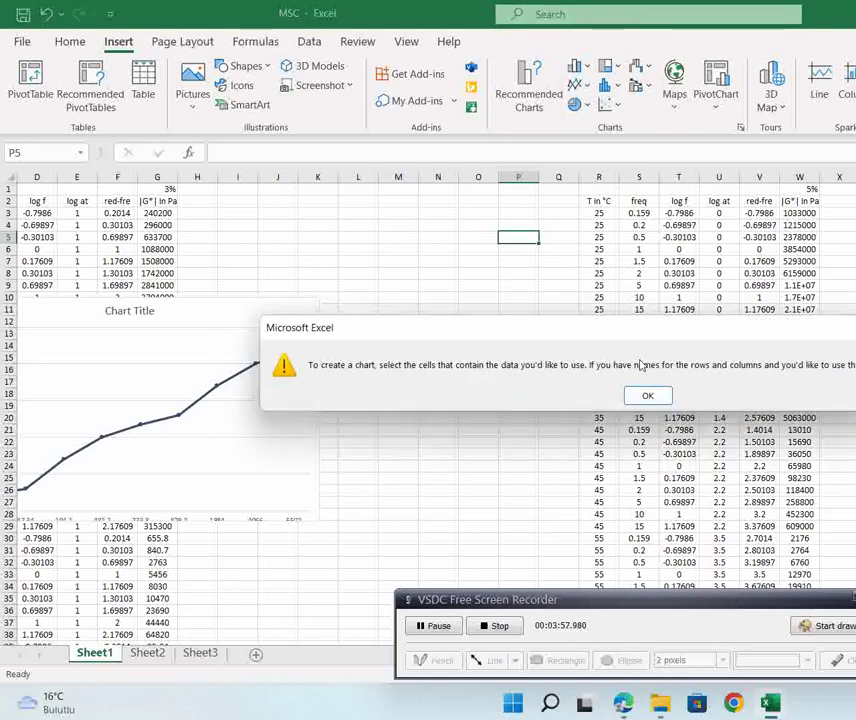
left_click(660, 398)
left_click(525, 298)
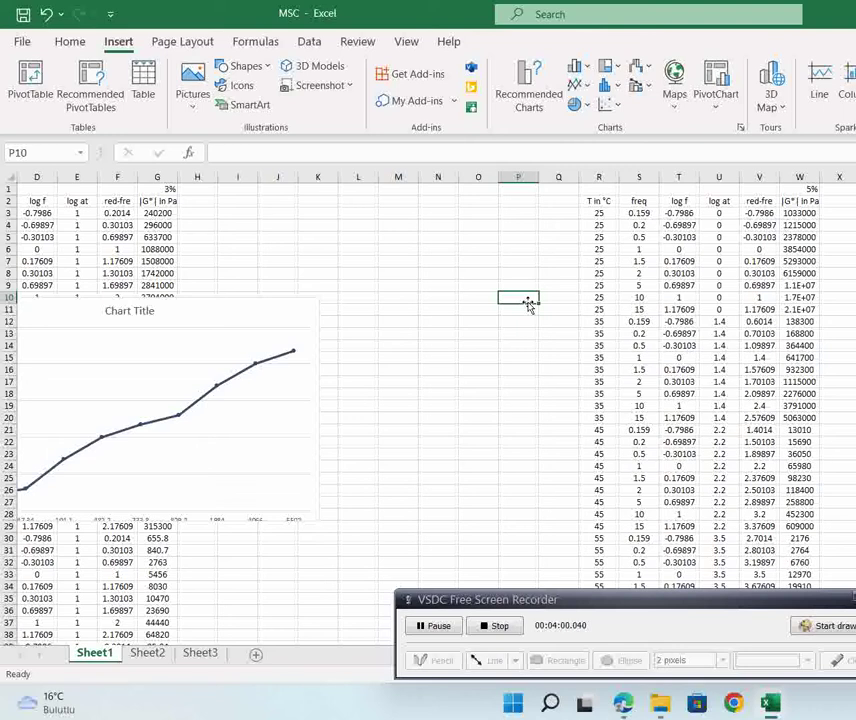
key("F2")
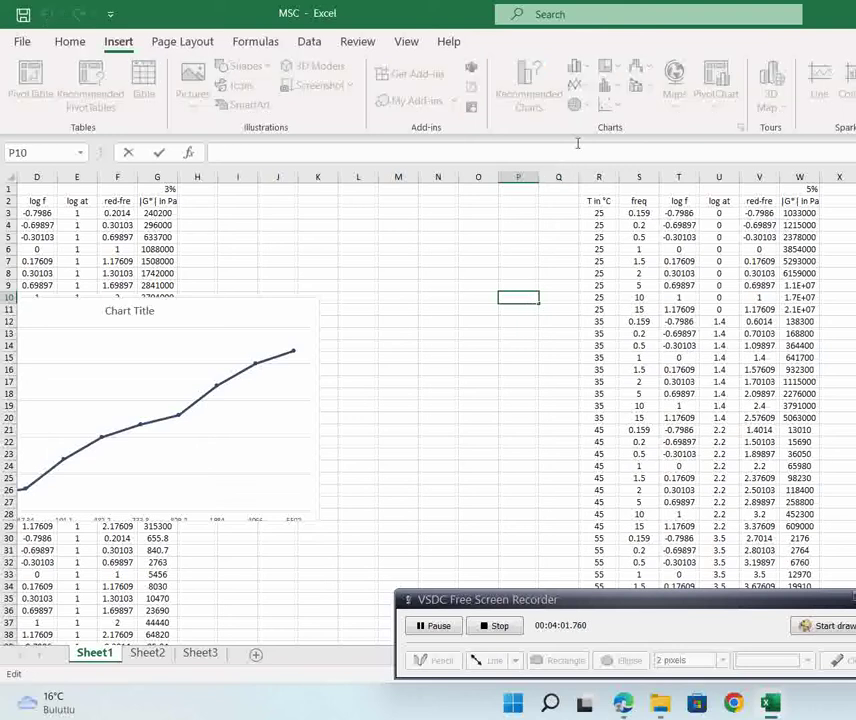
key("Escape")
Step: Insert a blank Line with Markers chart, enlarge it and place it beside the 3% chart
left_click(577, 85)
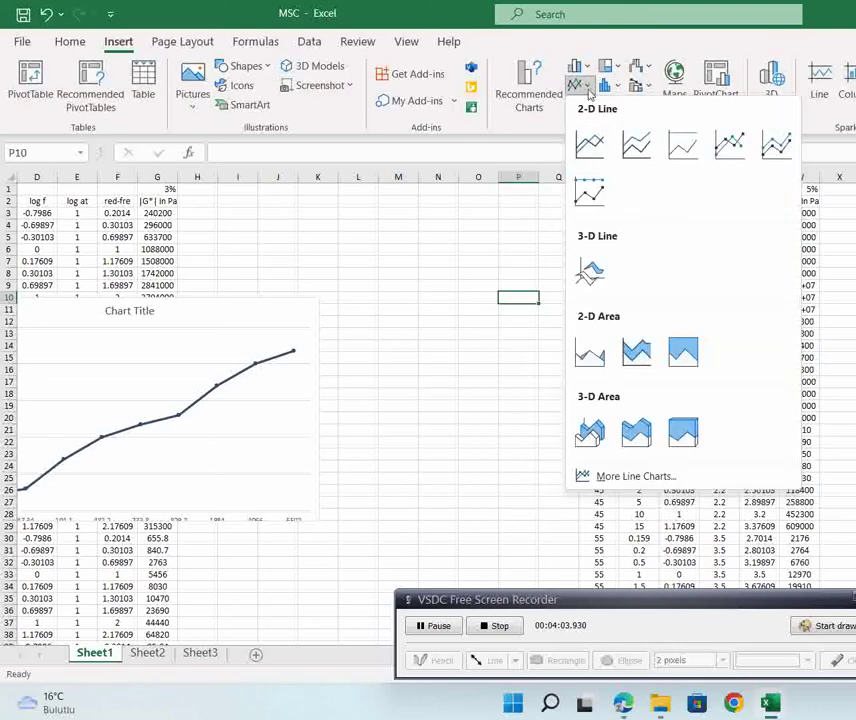
left_click(578, 86)
left_click(580, 86)
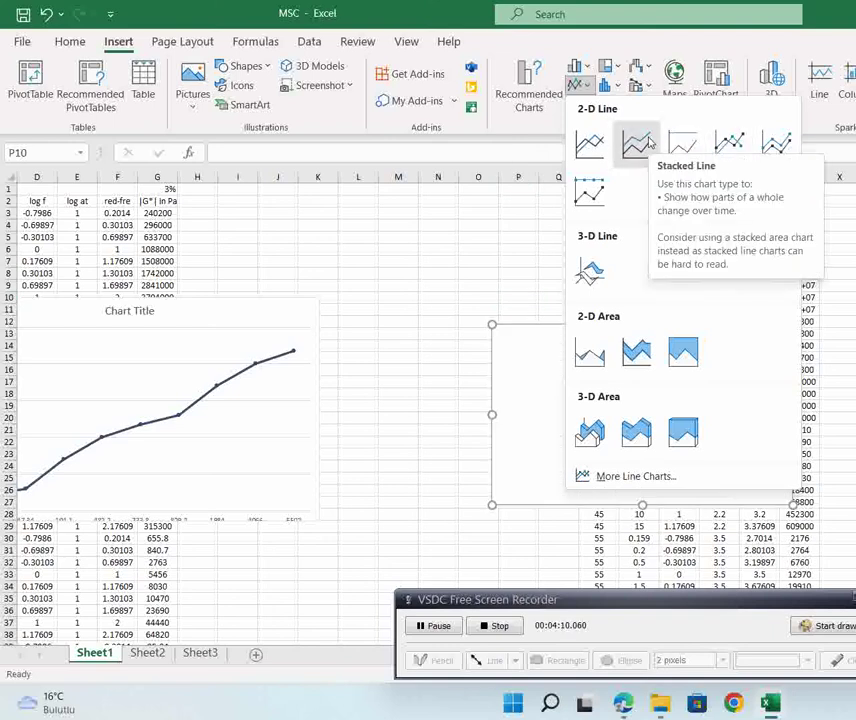
left_click(735, 148)
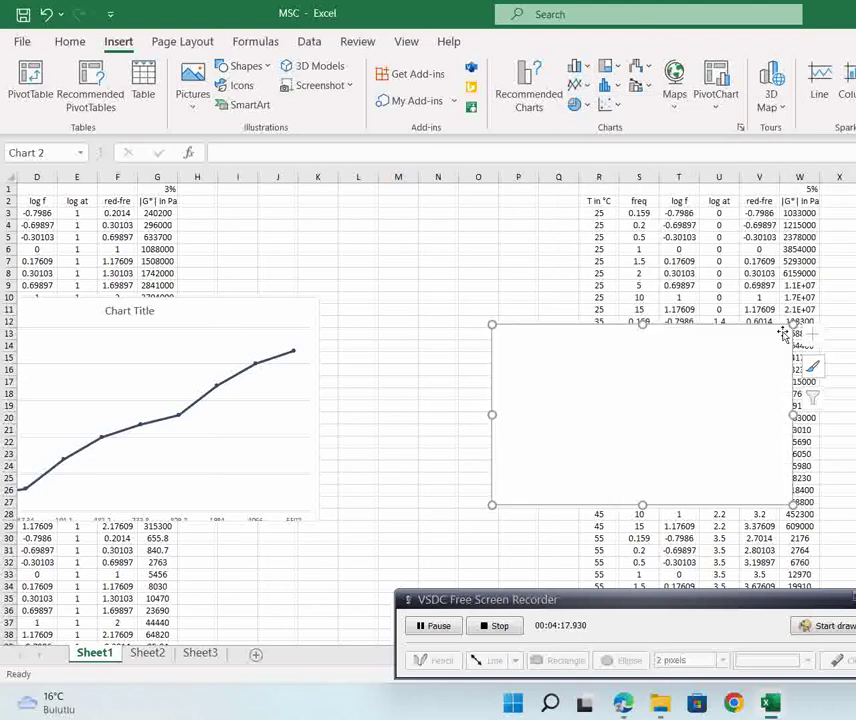
left_click_drag(795, 326, 850, 279)
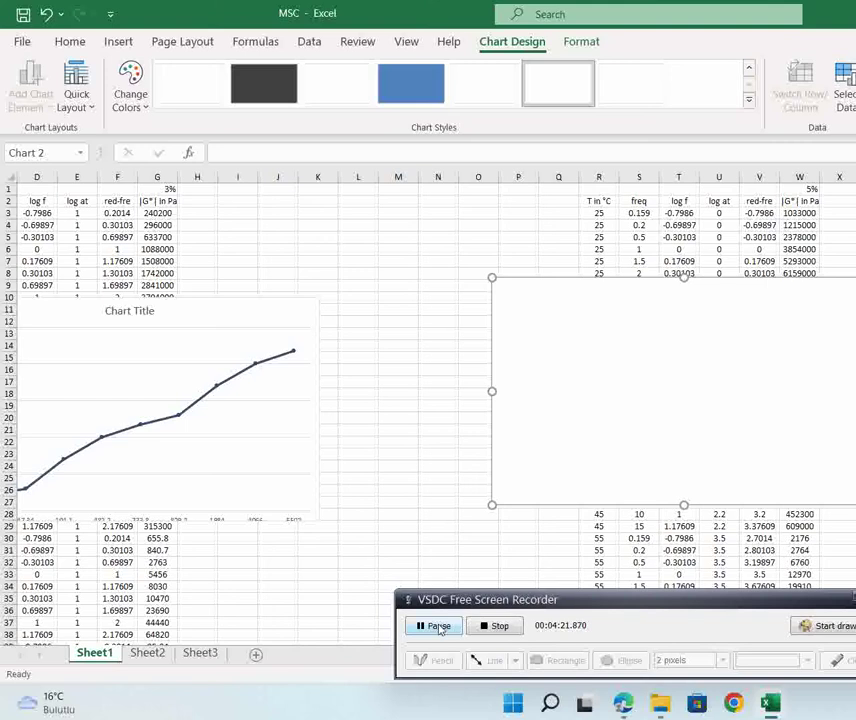
left_click_drag(770, 374, 724, 396)
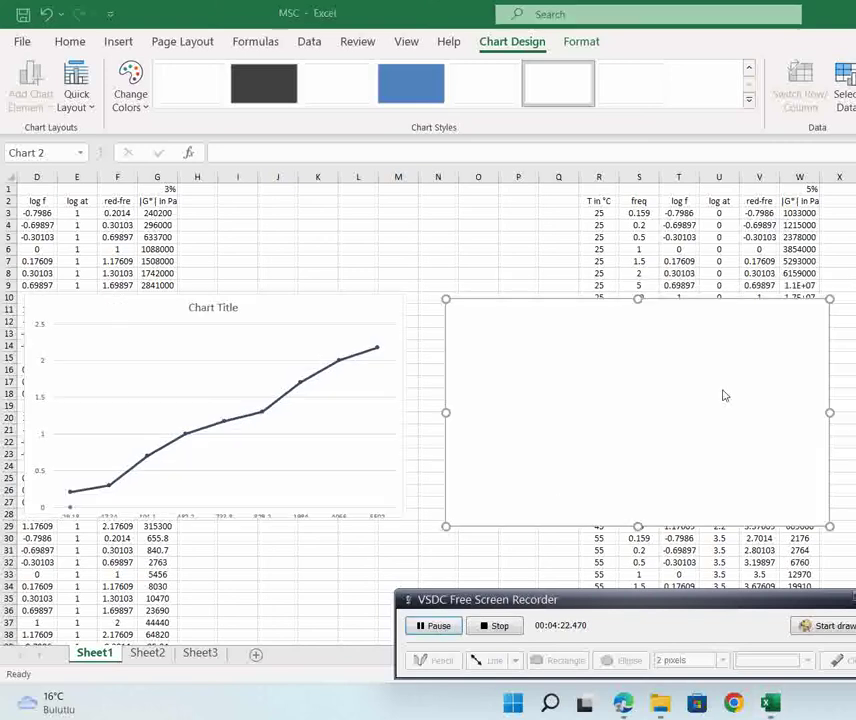
Step: Try to add a series named 25 to the blank chart with U3:U10 as its values
right_click(655, 382)
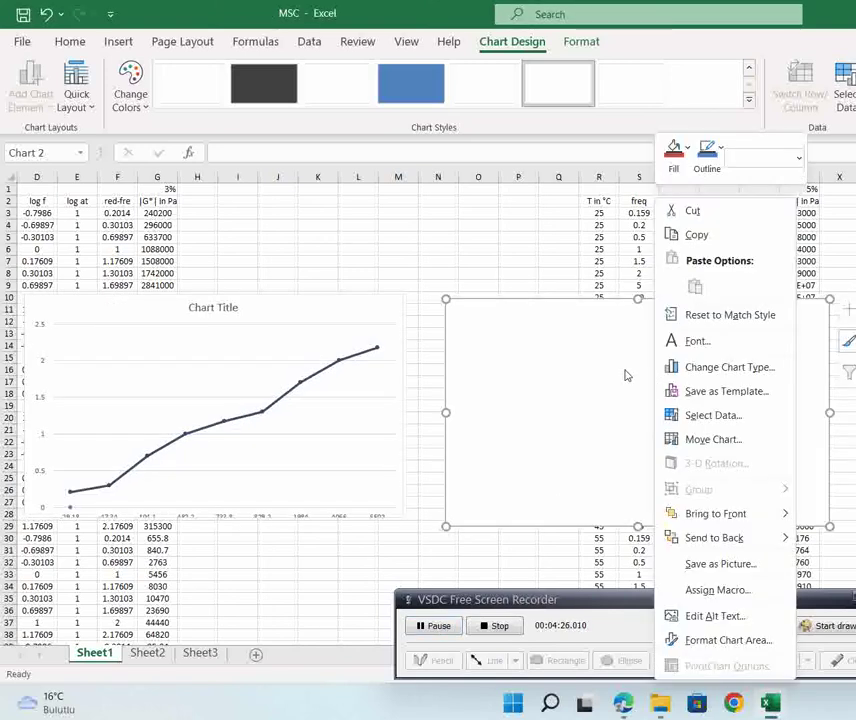
right_click(623, 375)
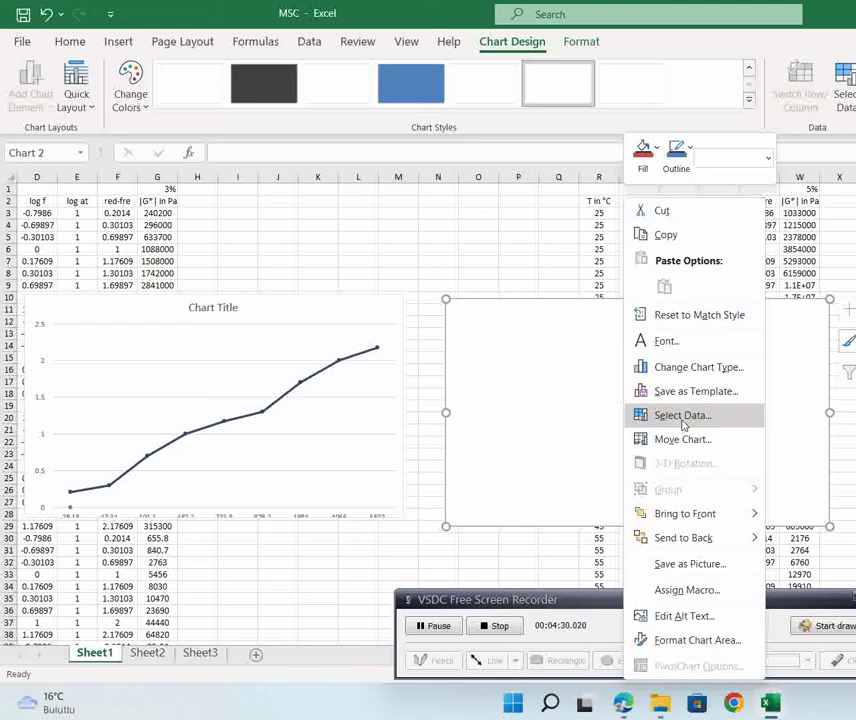
left_click(683, 422)
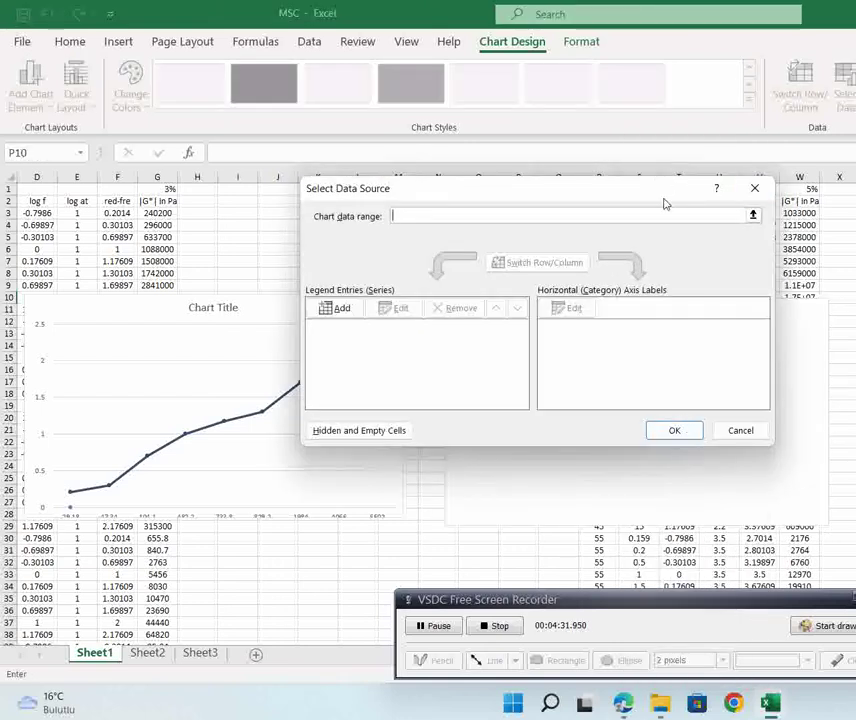
left_click_drag(708, 204, 855, 269)
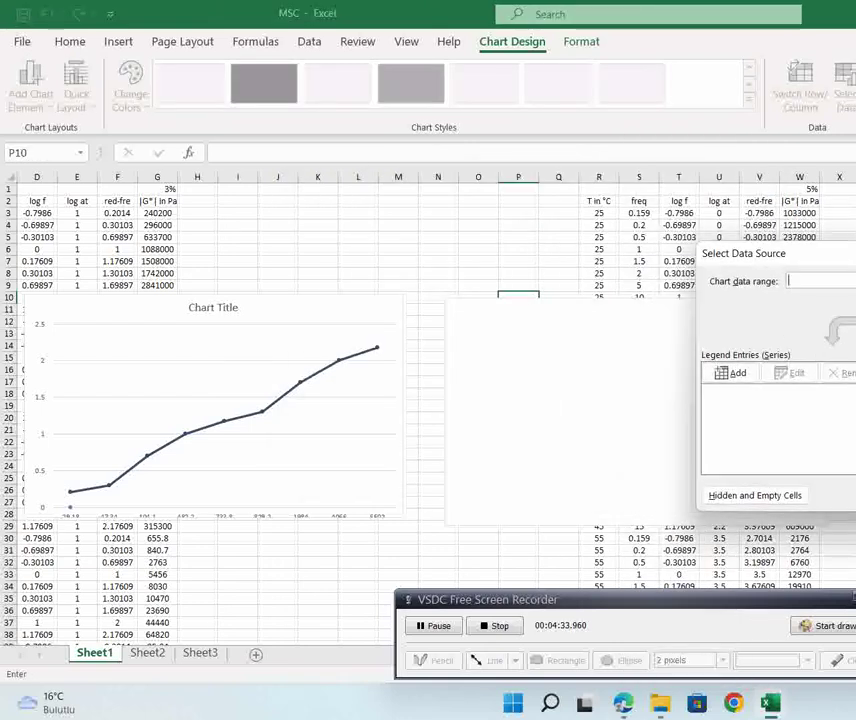
left_click(836, 395)
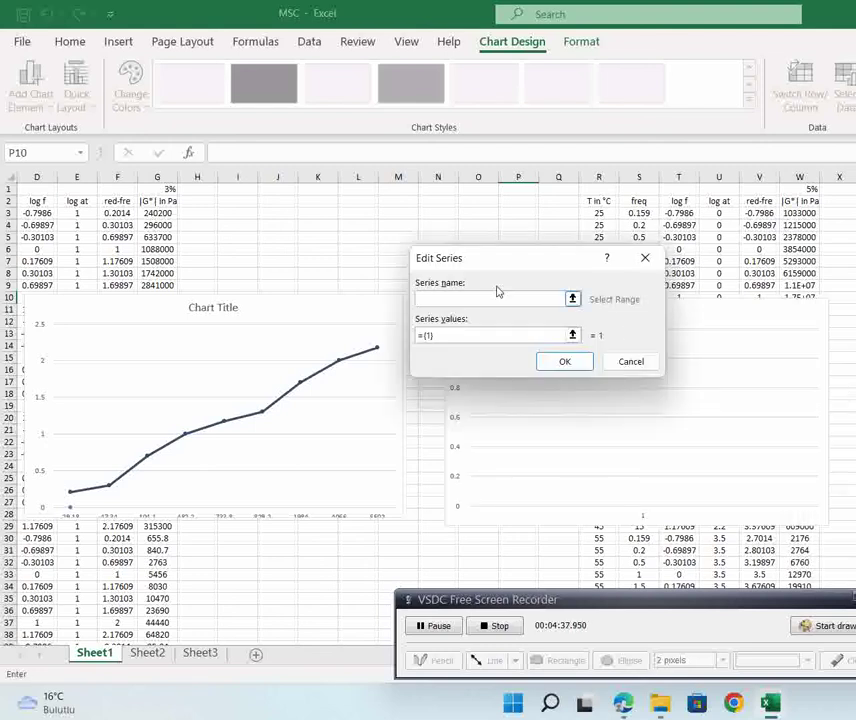
left_click_drag(497, 268, 855, 272)
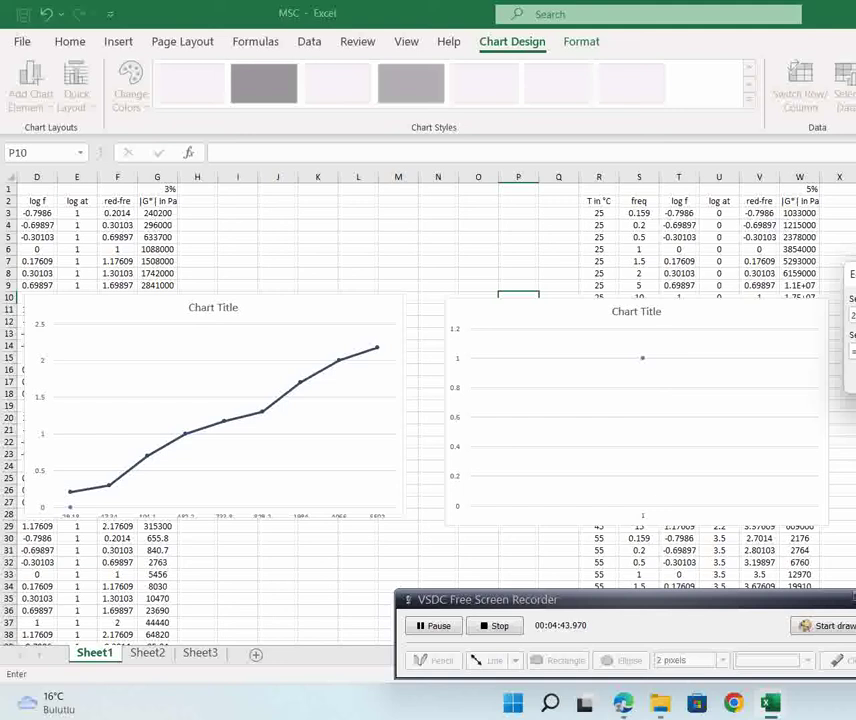
left_click(849, 352)
left_click_drag(716, 212, 713, 296)
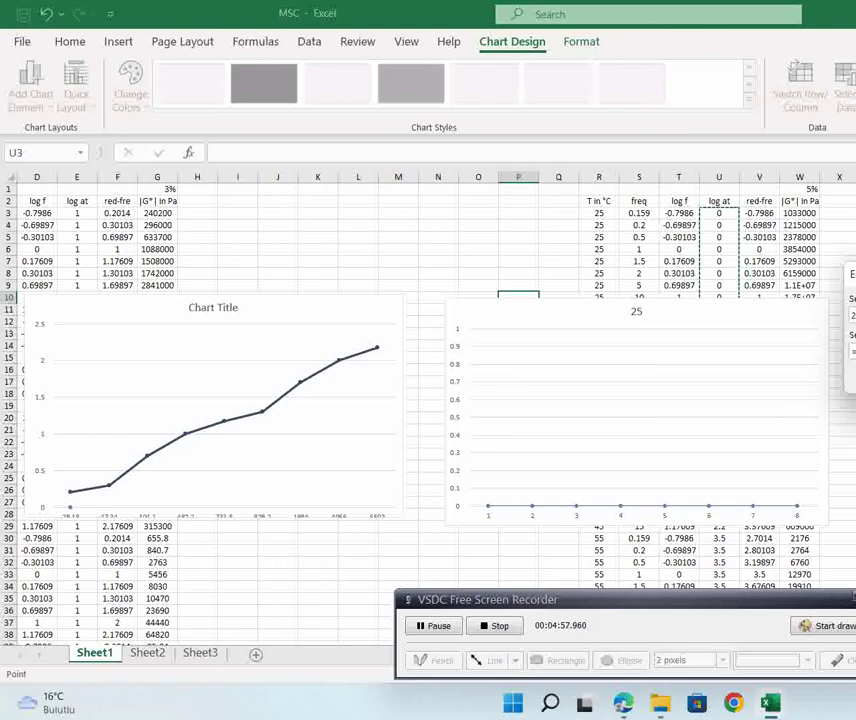
key("Return")
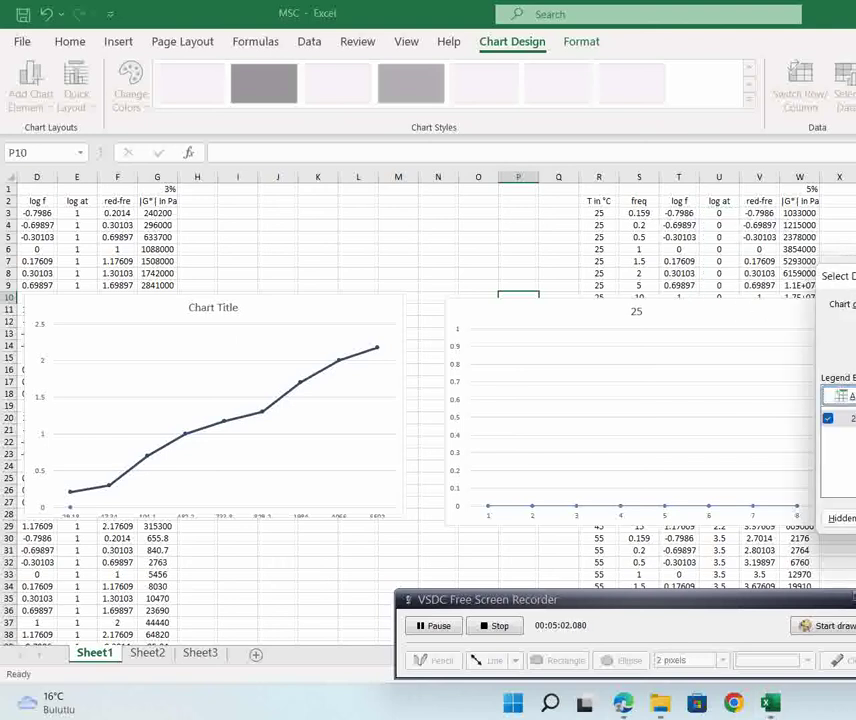
key("Return")
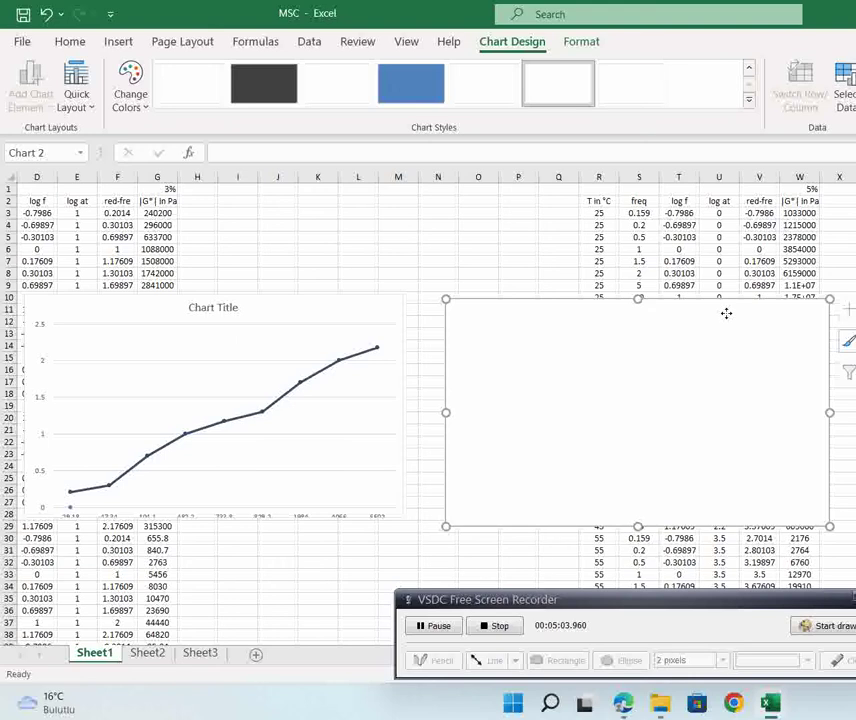
Step: Move the blank chart off the 5% dataset so that columns R to W are uncovered
key("Delete")
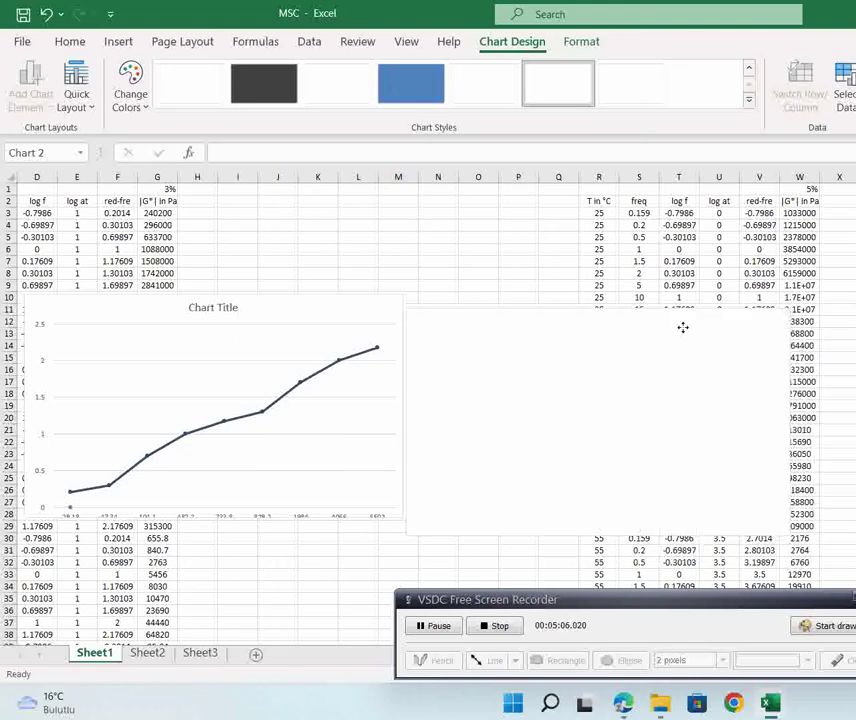
left_click_drag(666, 326, 430, 298)
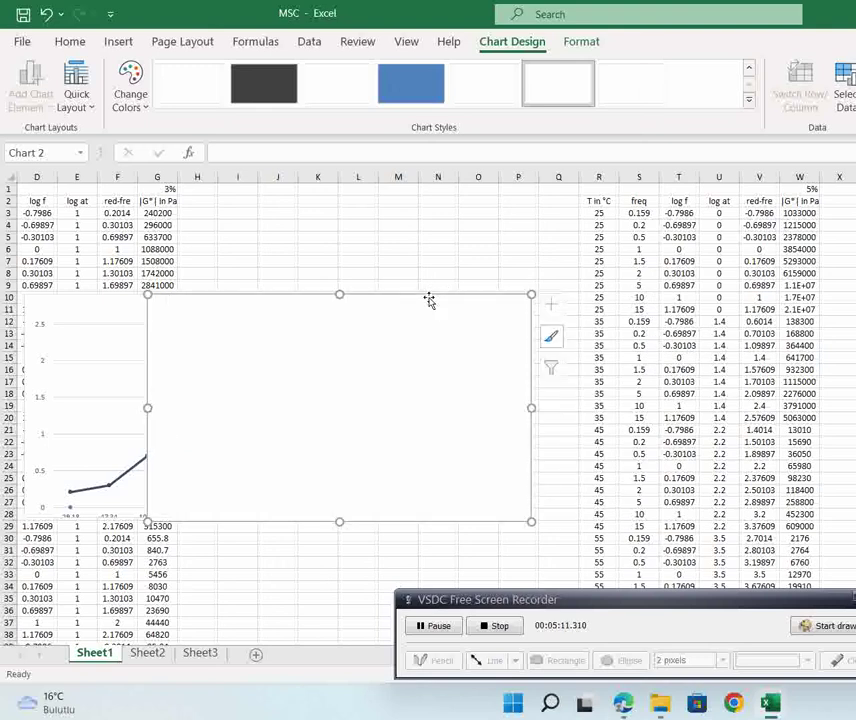
Step: Add a series named 25 to the blank chart with the log at cells U3:U11 as its values
right_click(451, 355)
left_click(475, 414)
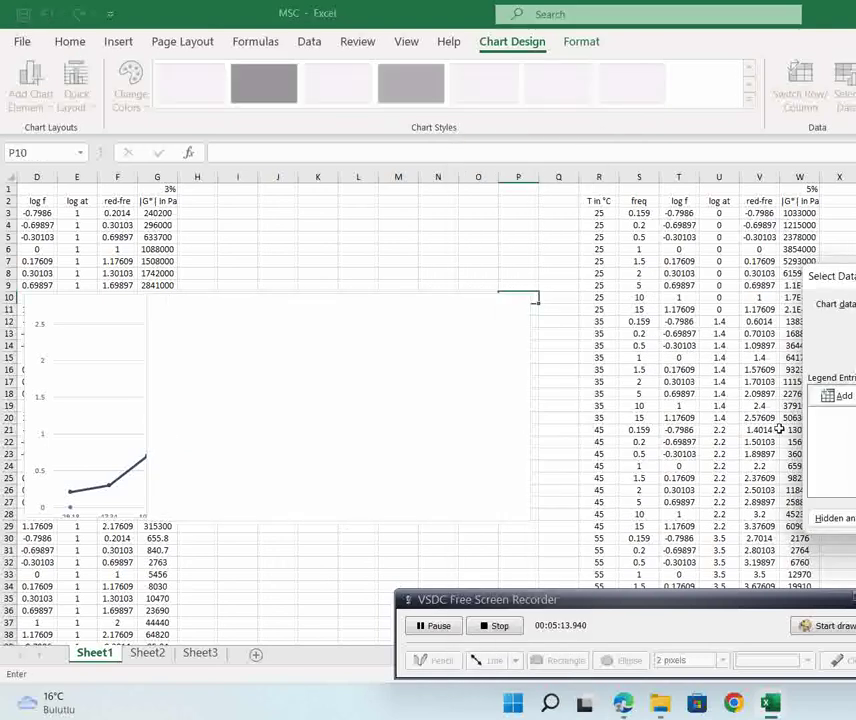
left_click(842, 393)
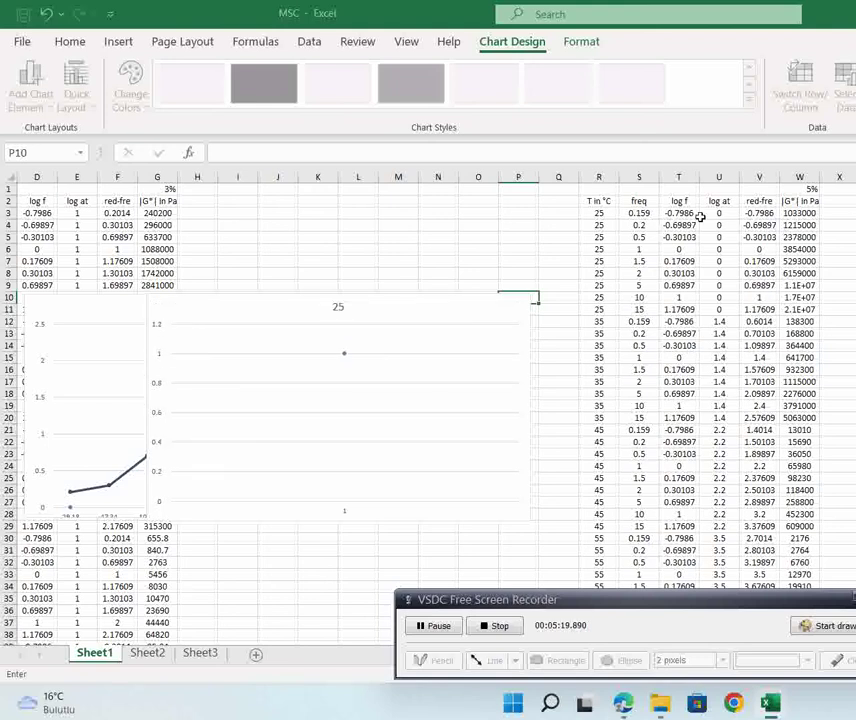
left_click_drag(723, 213, 737, 313)
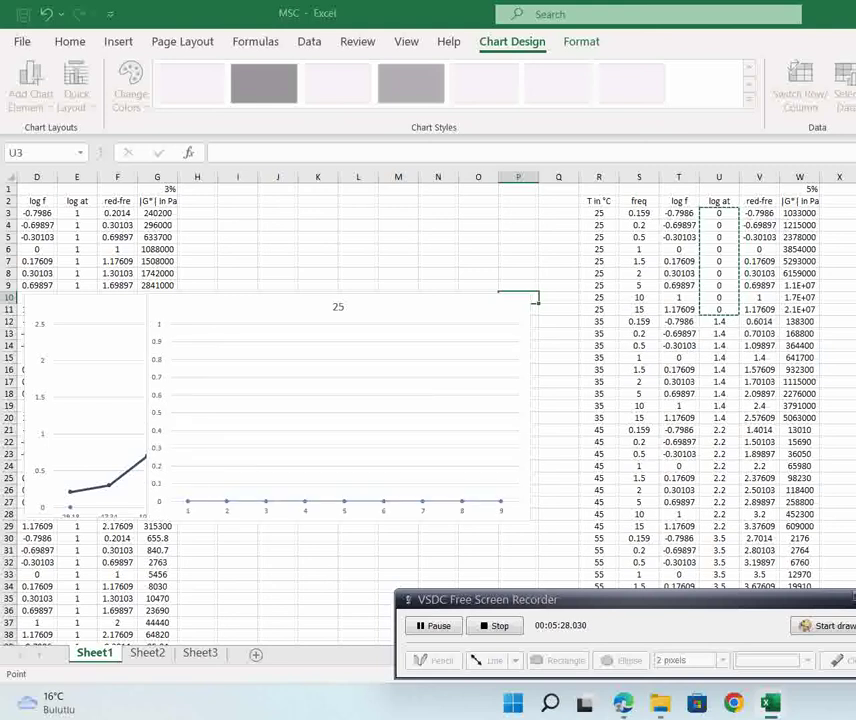
key("Return")
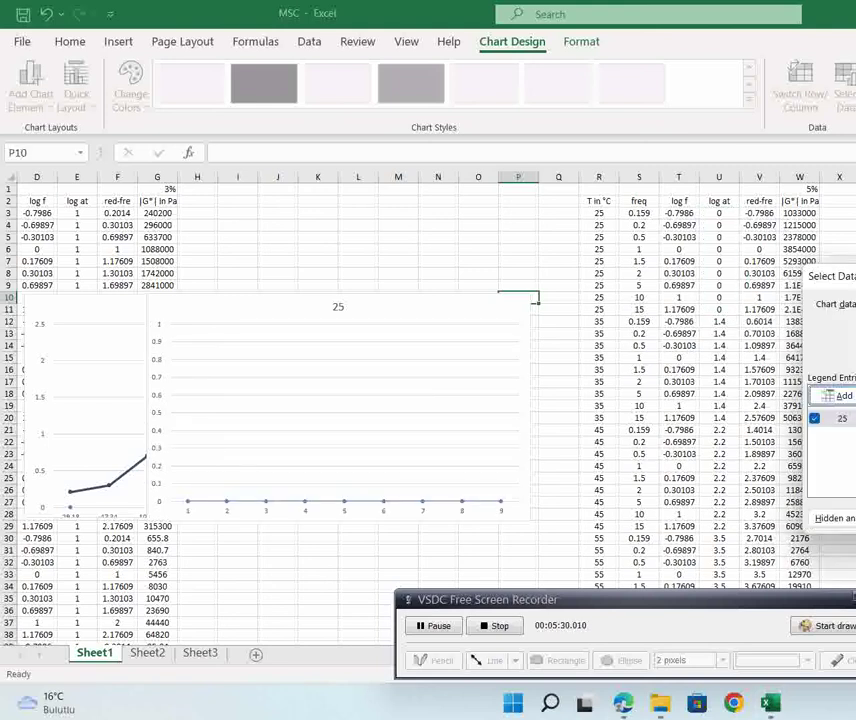
key("Return")
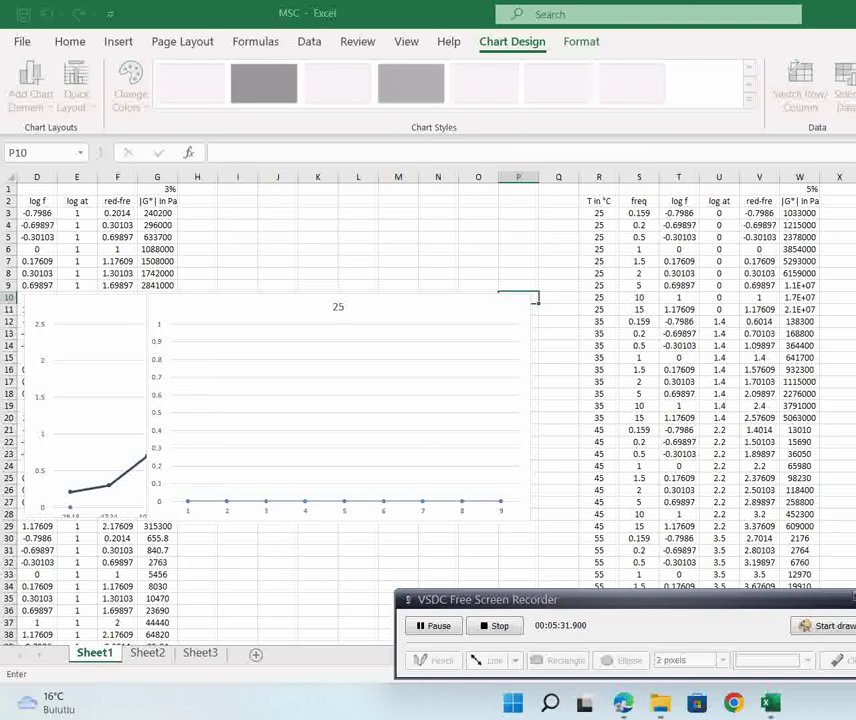
key("Return")
key("Return")
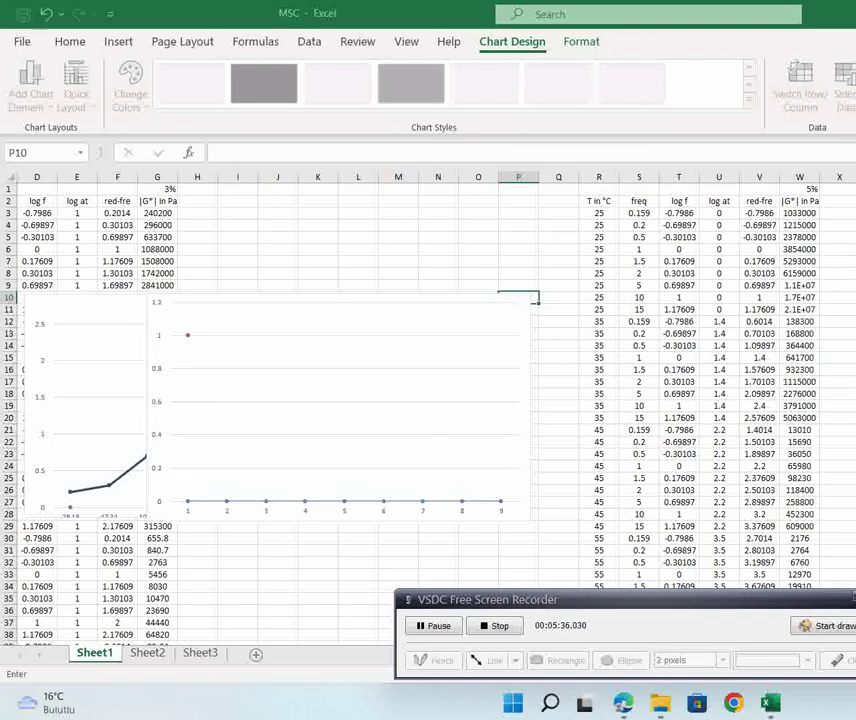
key("Return")
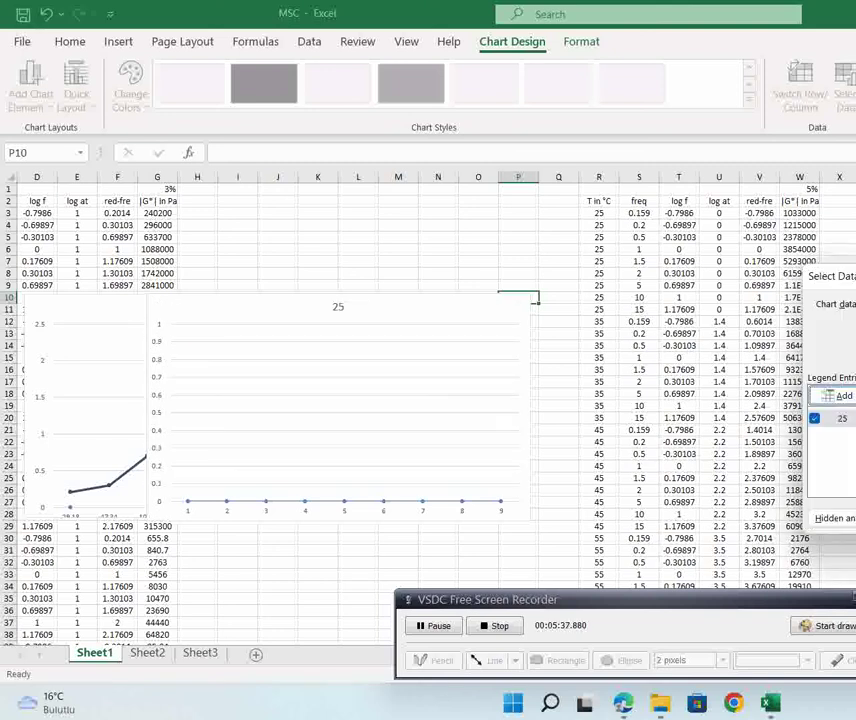
Step: Change the 25 series to use the red-fre cells V3:V11 as its values and W3:W11 as the axis labels
left_click(830, 398)
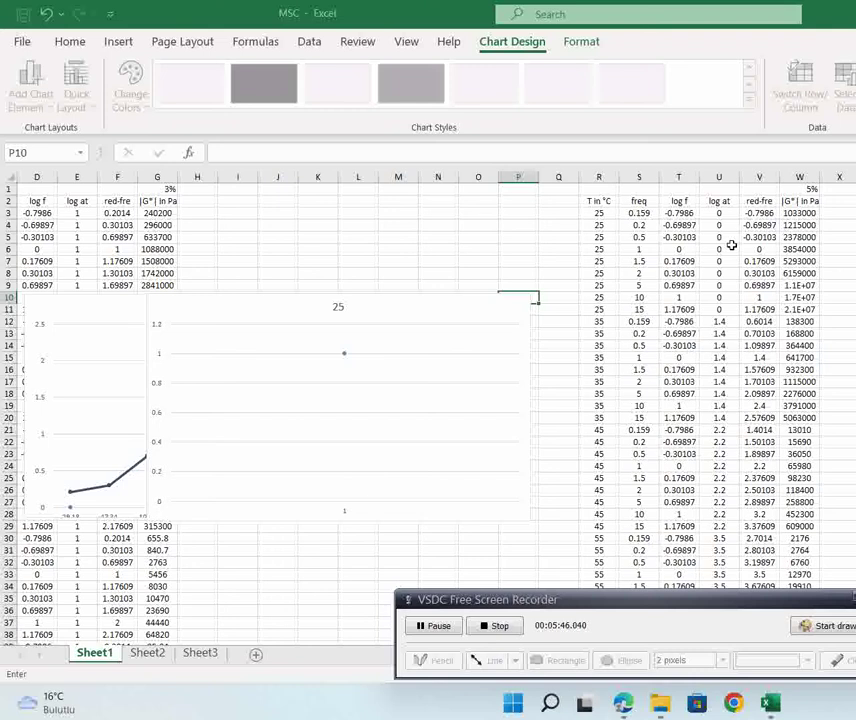
left_click_drag(718, 212, 730, 310)
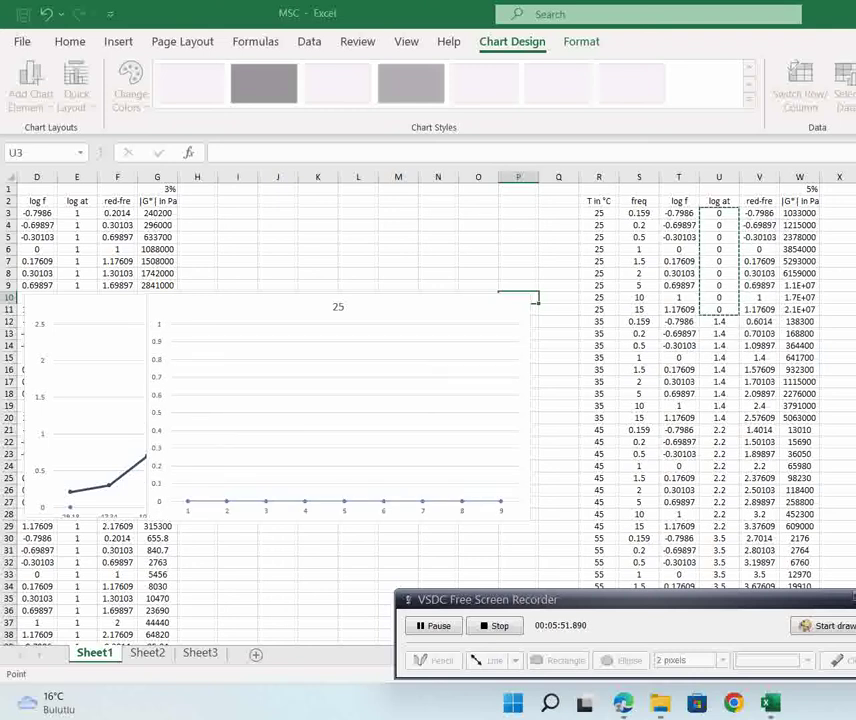
left_click_drag(760, 213, 766, 309)
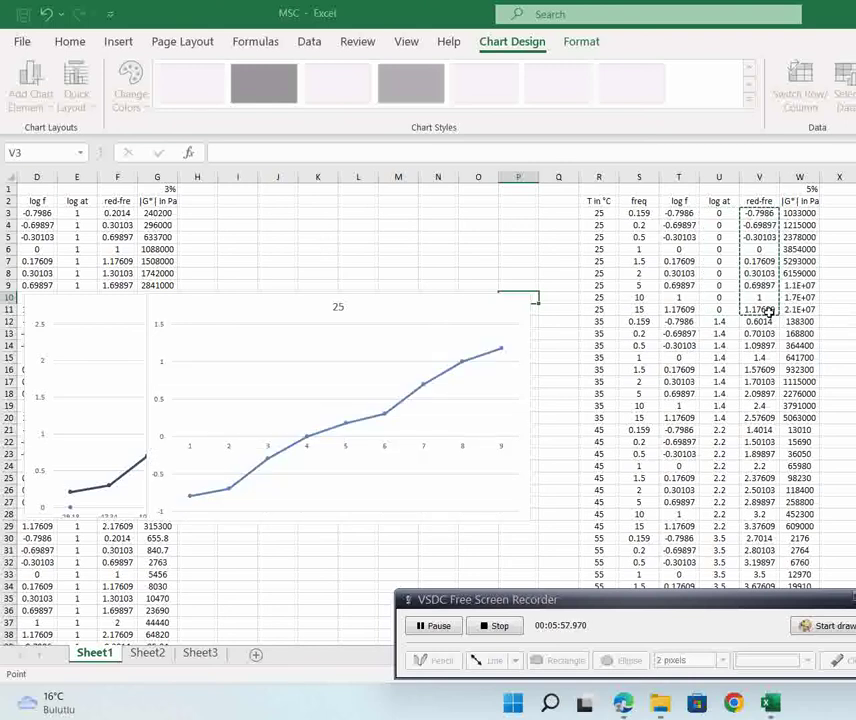
key("Escape")
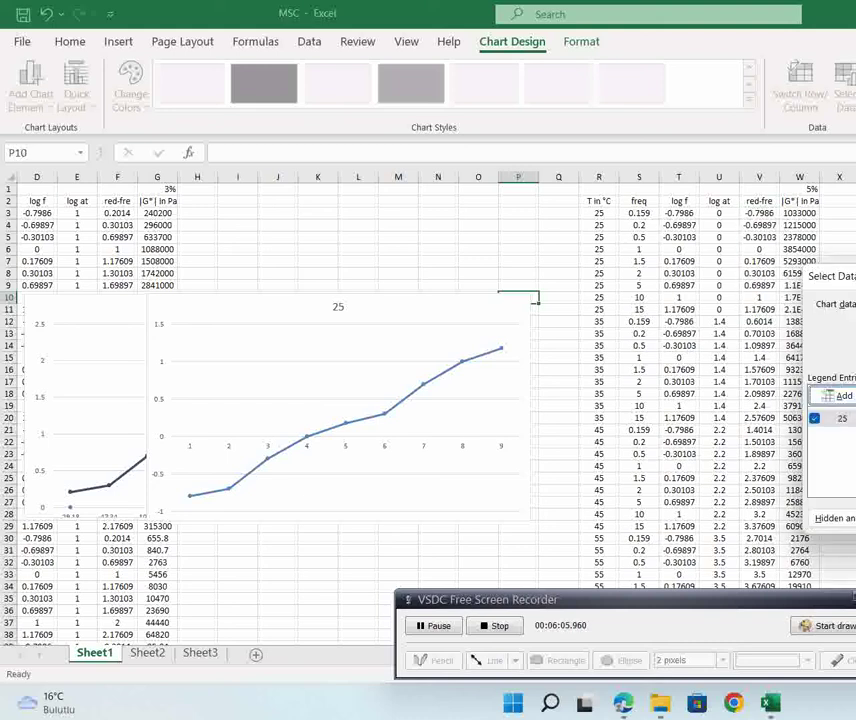
key("Return")
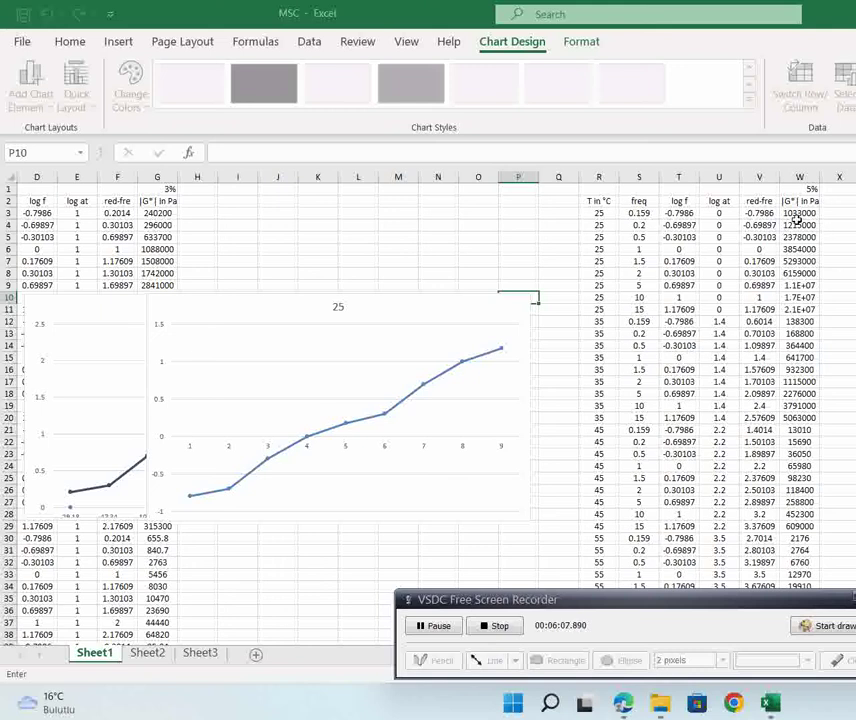
left_click_drag(797, 209, 801, 312)
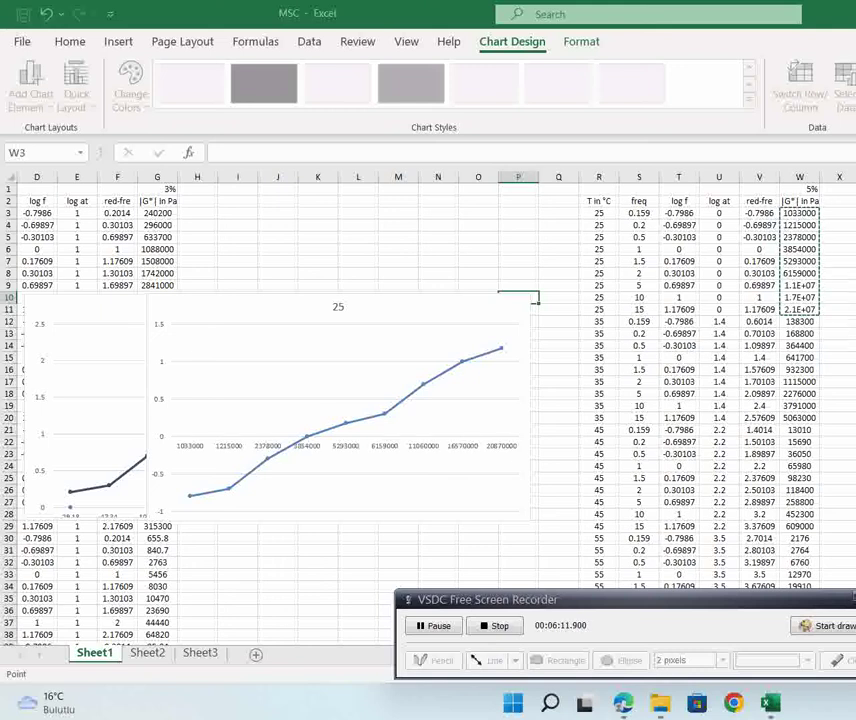
key("Return")
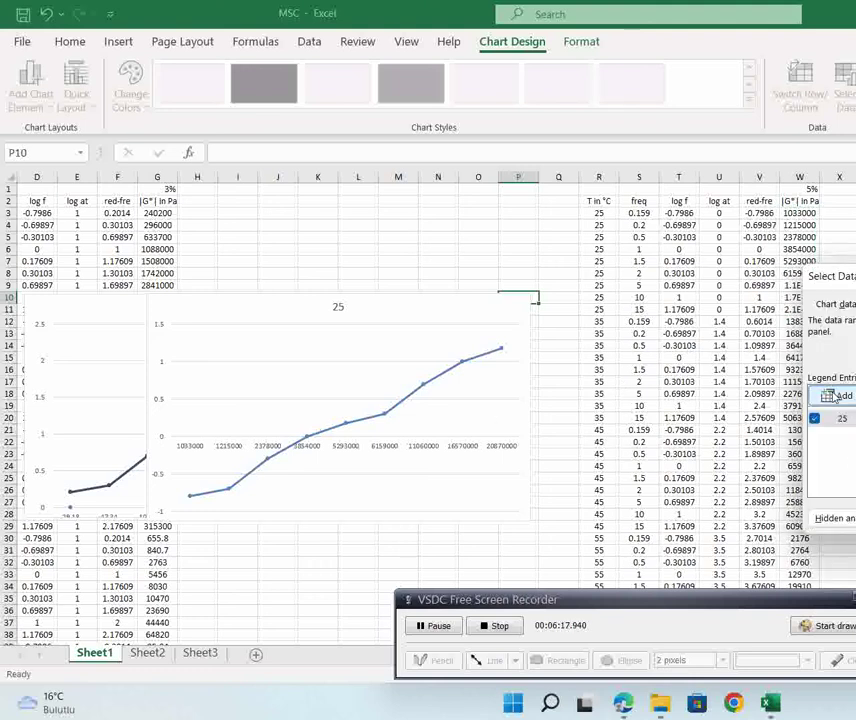
Step: Add a series named 35 with the red-fre cells V12:V20 as its values and open the axis labels for editing
left_click(838, 396)
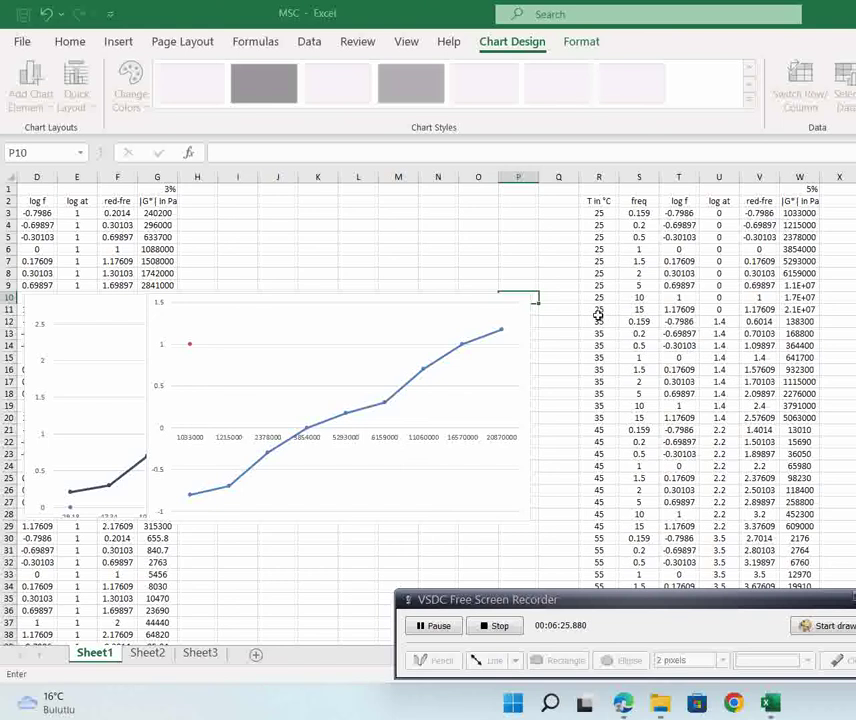
left_click_drag(759, 323, 766, 425)
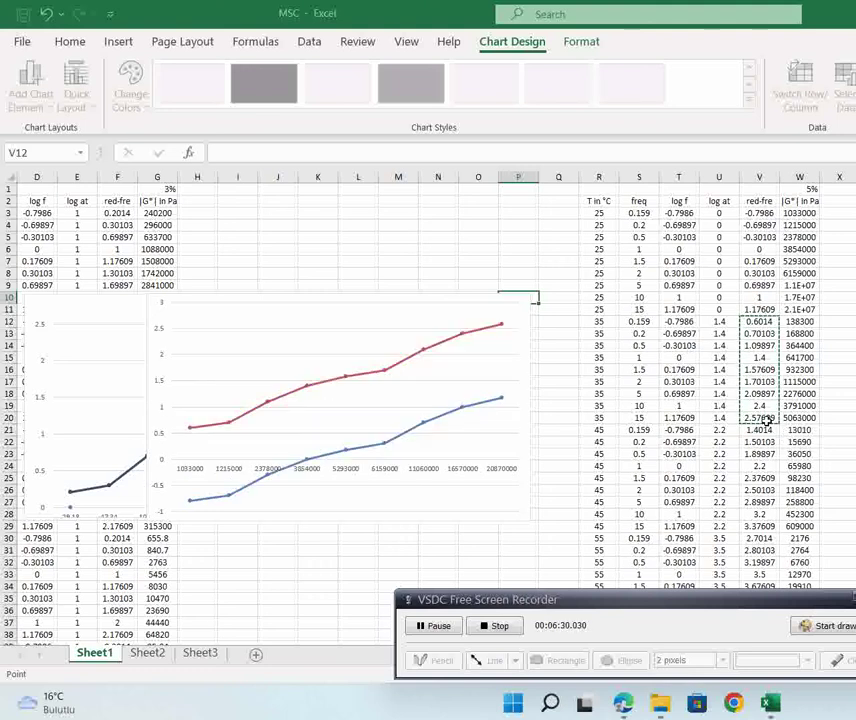
key("Return")
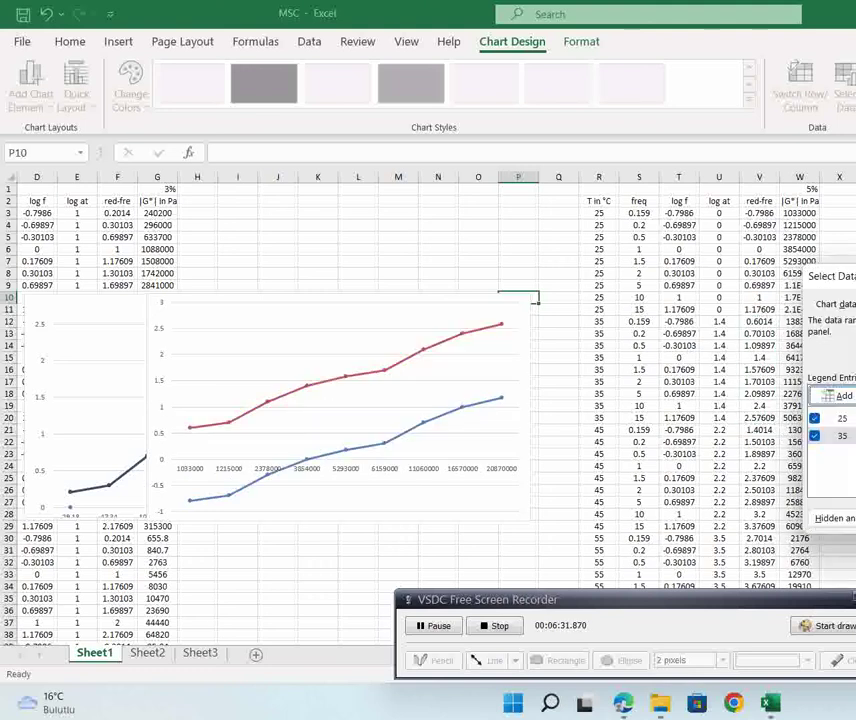
key("Return")
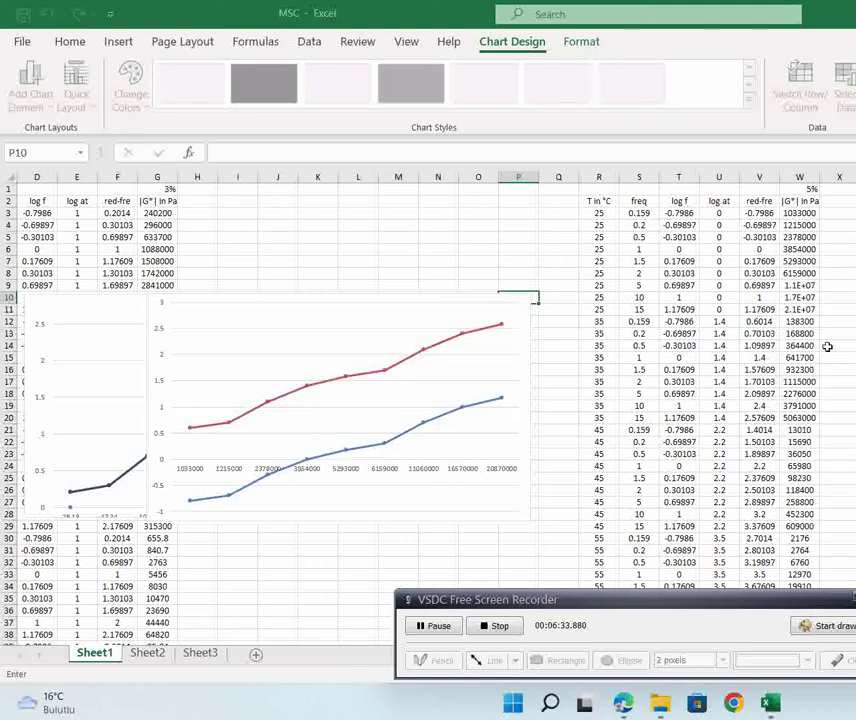
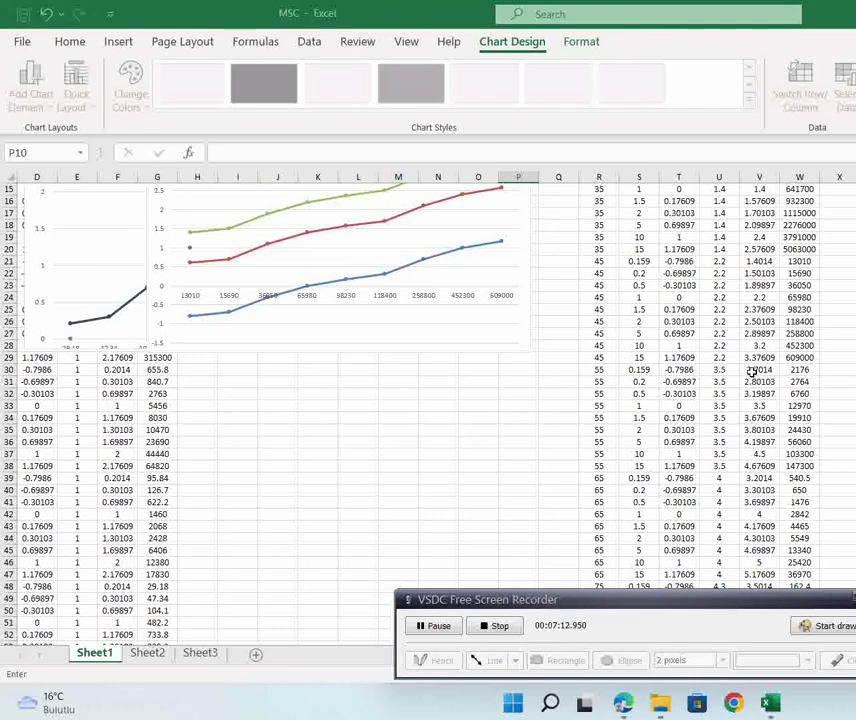
Step: Give the new 55 series the red-fre cells V30:V38 as its values and set W30:W38 as the axis labels
left_click_drag(752, 370, 762, 466)
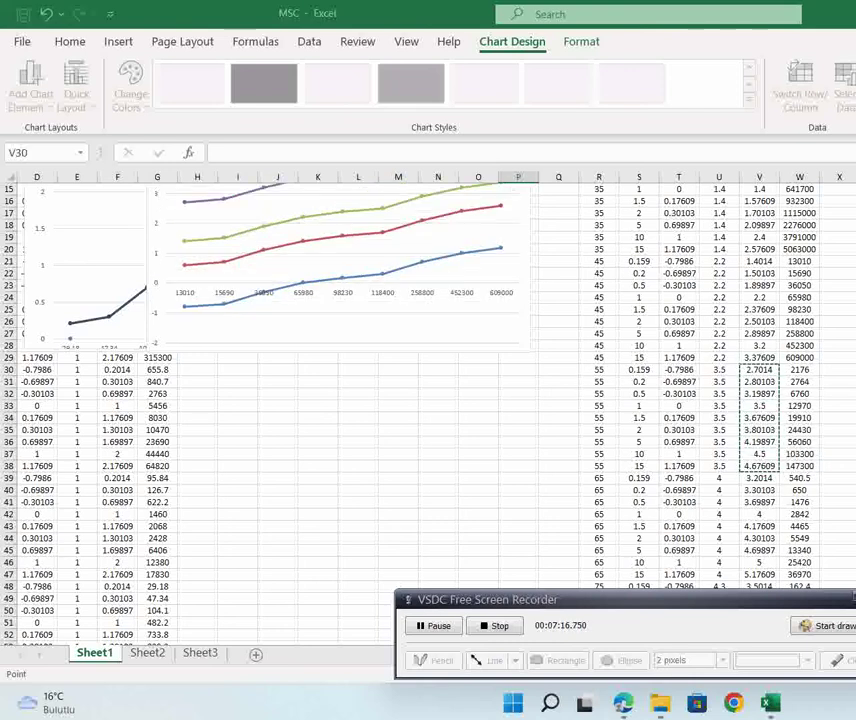
key("Return")
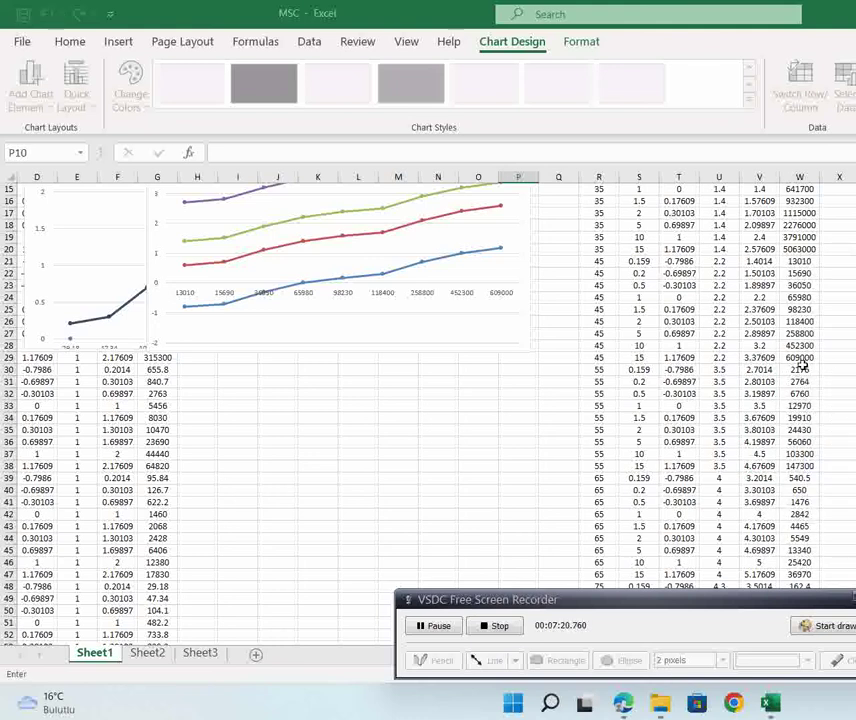
left_click_drag(803, 370, 812, 464)
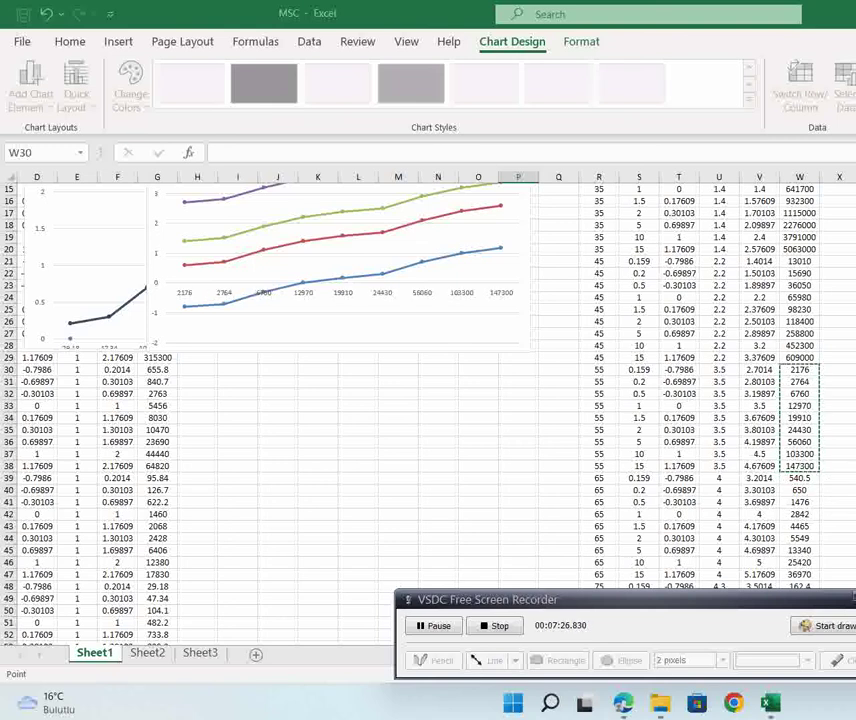
key("Return")
Step: Add a series named 65 with V39:V47 as its values and set the axis labels to W39:W47
left_click_drag(850, 276, 850, 397)
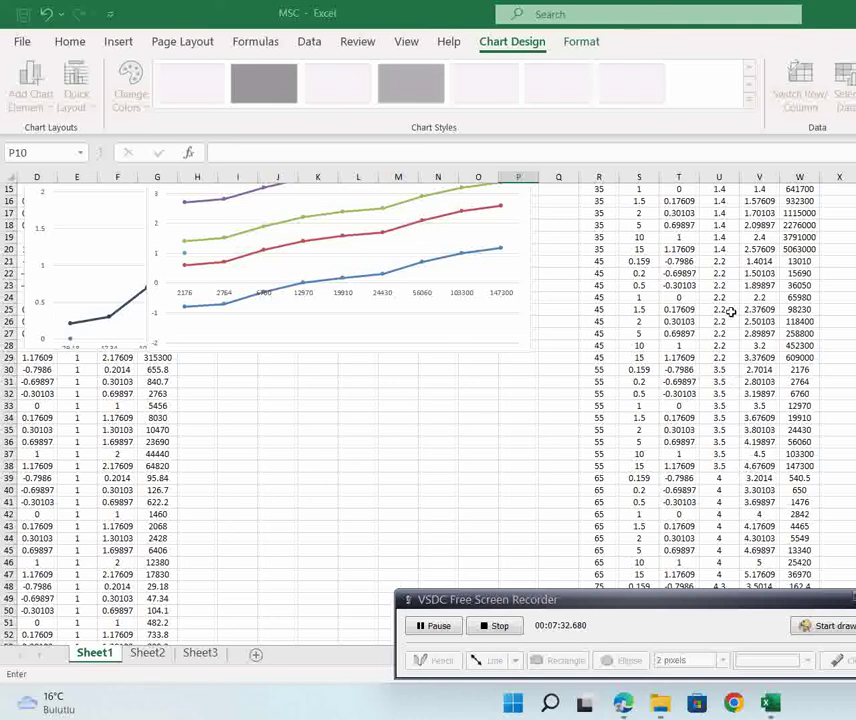
scroll(731, 312, "down", 3)
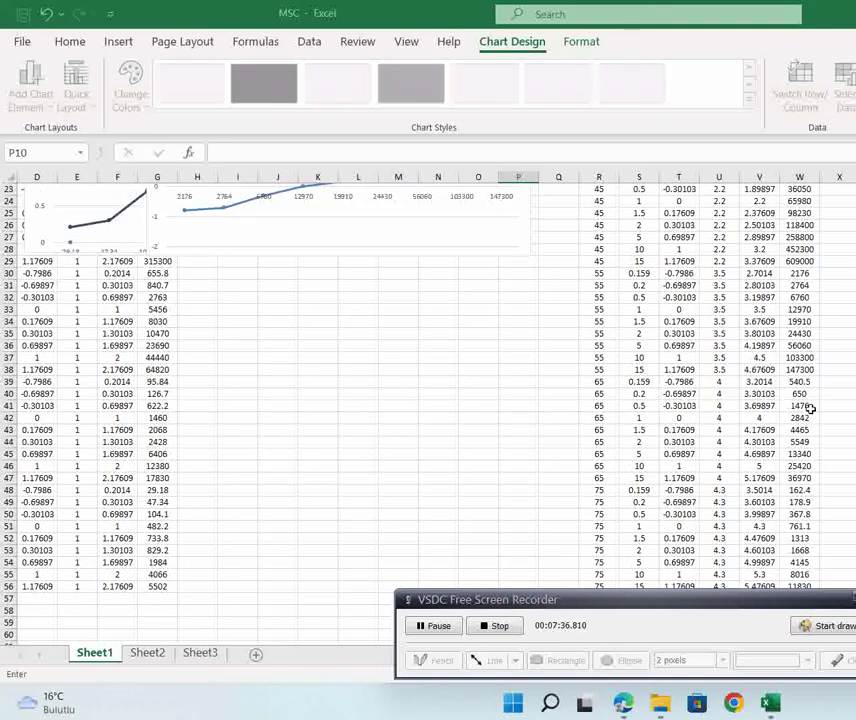
left_click_drag(761, 382, 768, 478)
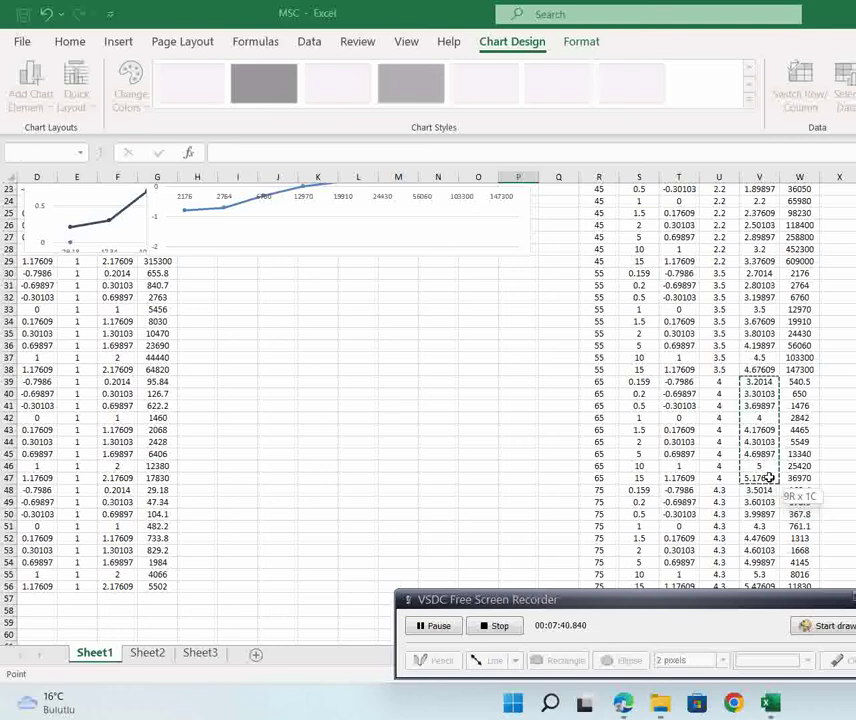
key("Return")
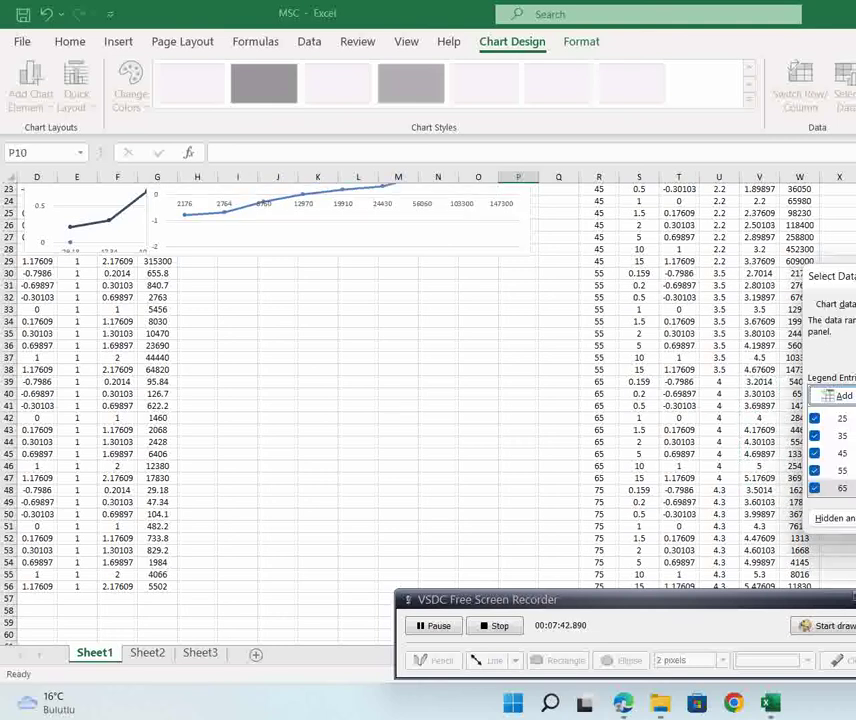
left_click(828, 406)
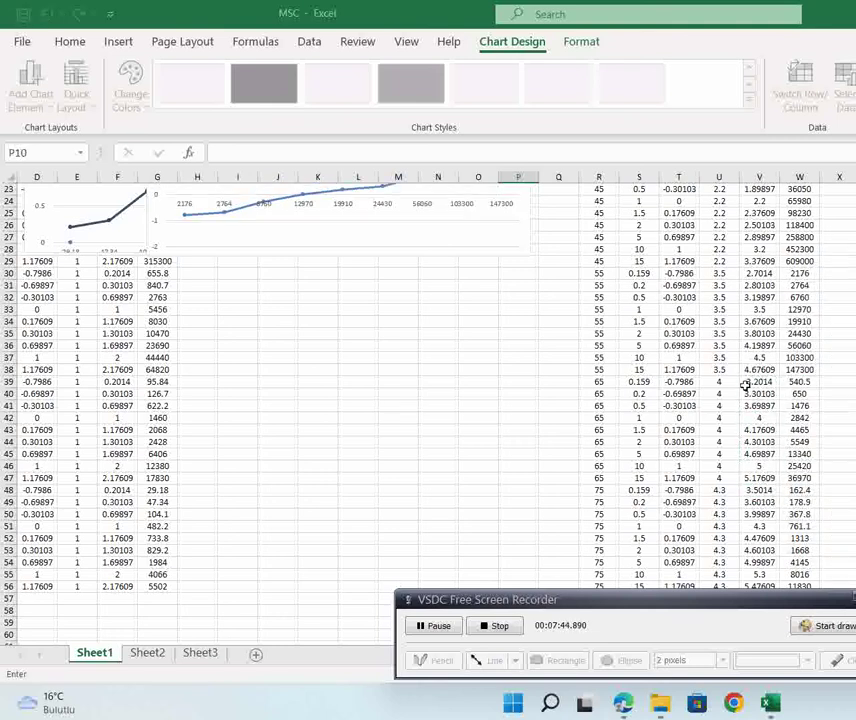
left_click_drag(799, 385, 810, 477)
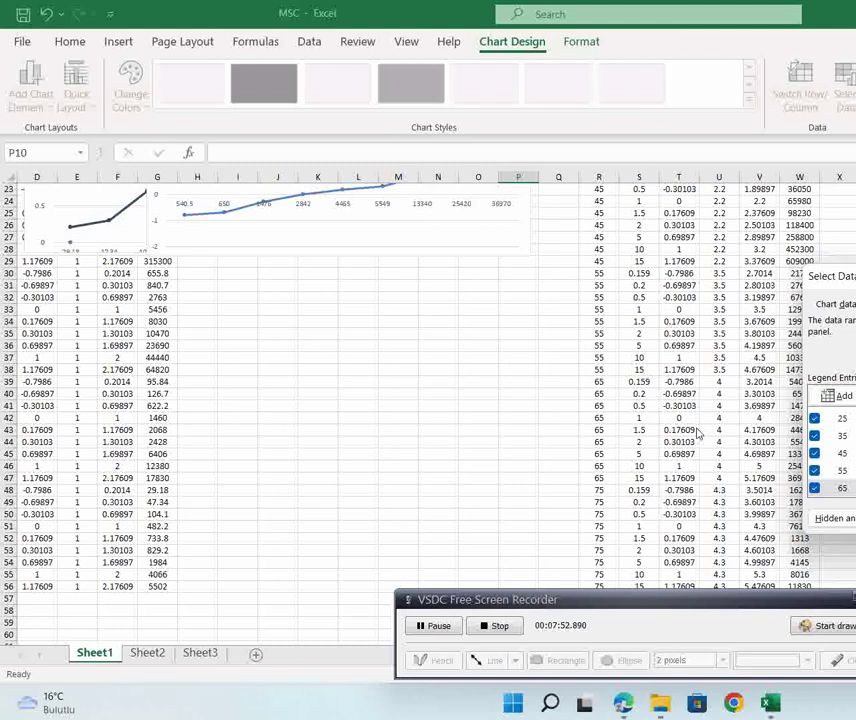
Step: Add a series named 75 with V48:V56 as its values, set the axis labels to W48:W56 and accept the chart data
left_click(832, 395)
scroll(703, 407, "down", 3)
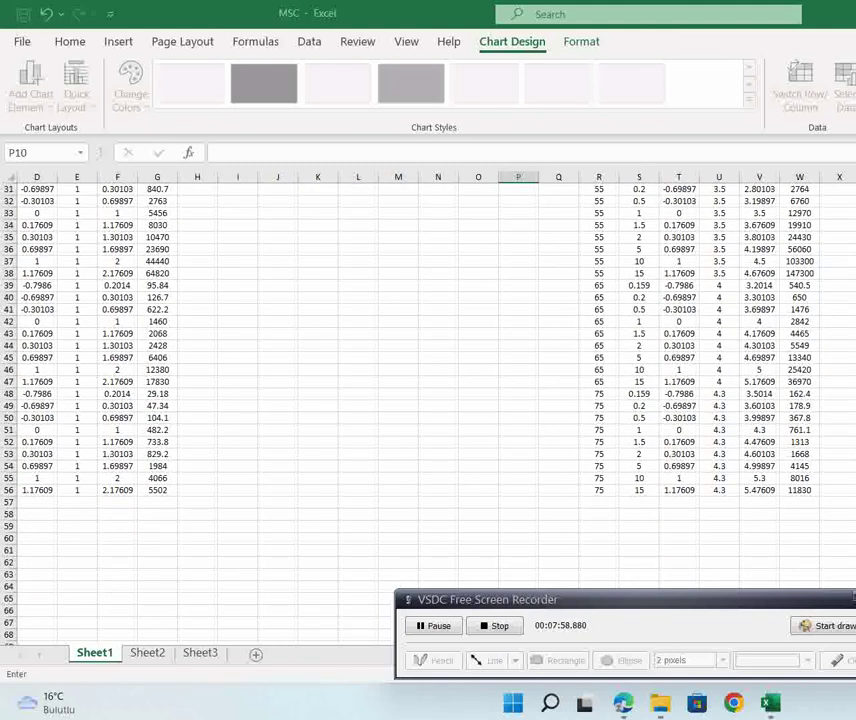
left_click_drag(752, 396, 758, 490)
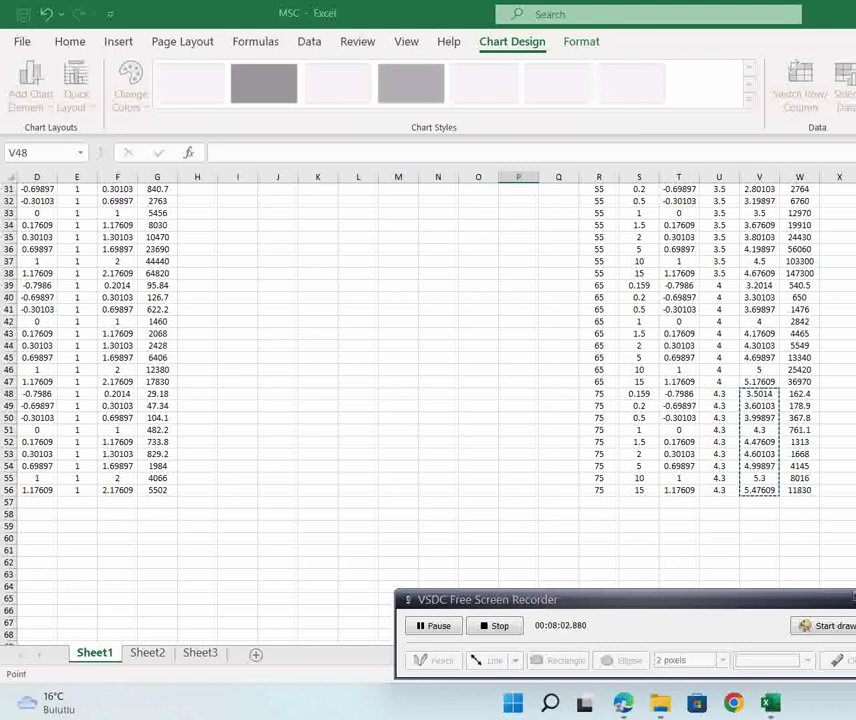
key("Return")
left_click(838, 396)
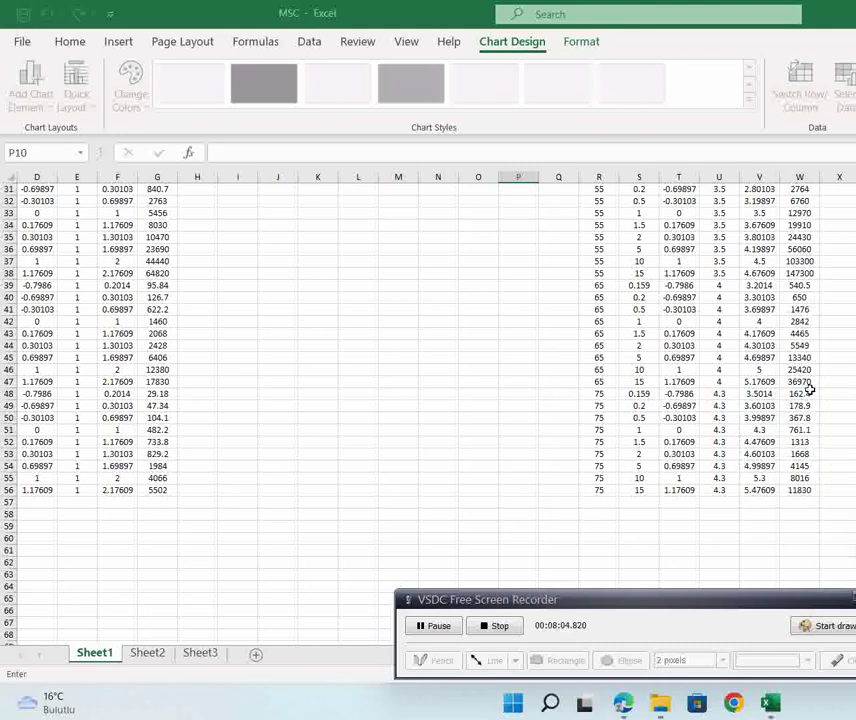
left_click_drag(801, 394, 810, 491)
key("Return")
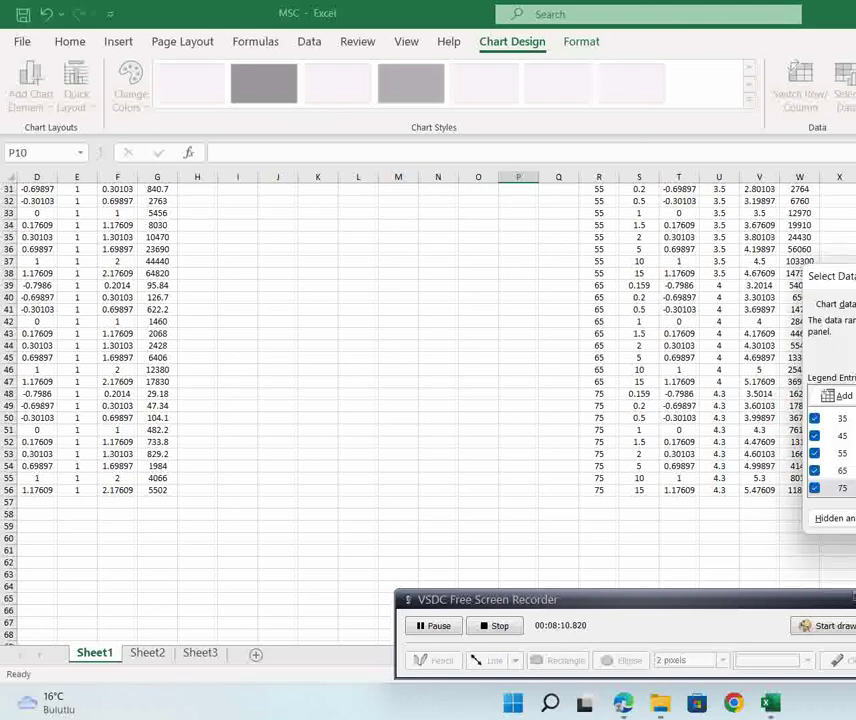
key("Return")
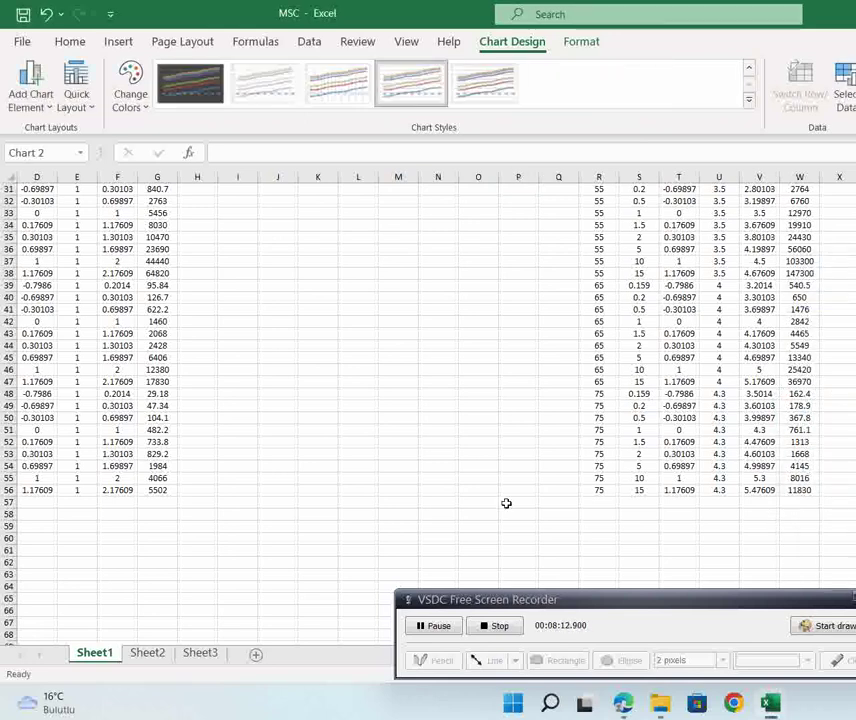
Step: Reposition the 5% chart over columns H to Q, between the 3% data and the 5% dataset
scroll(500, 497, "left", 2)
scroll(501, 495, "up", 9)
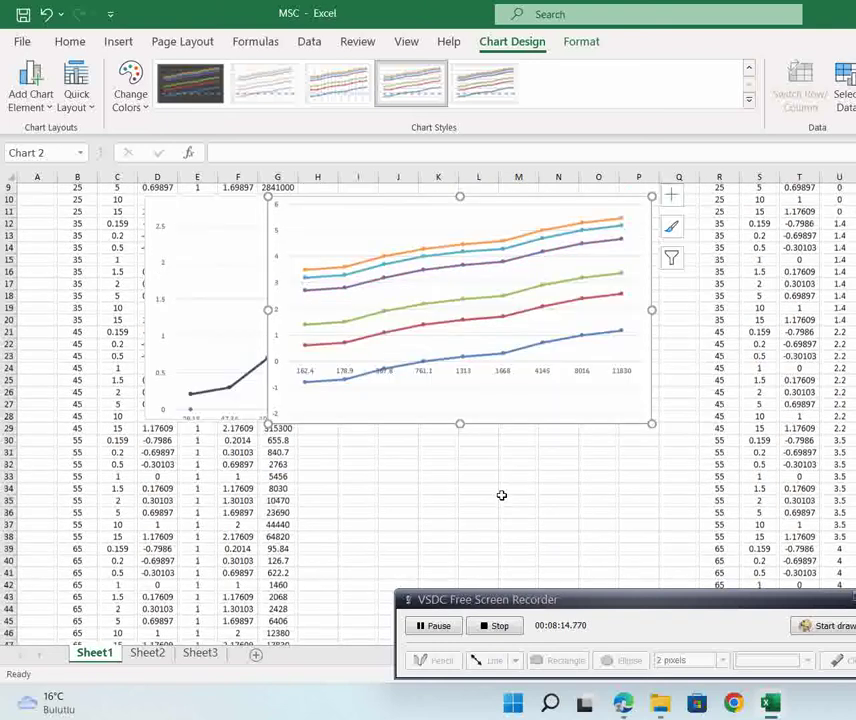
left_click(470, 286)
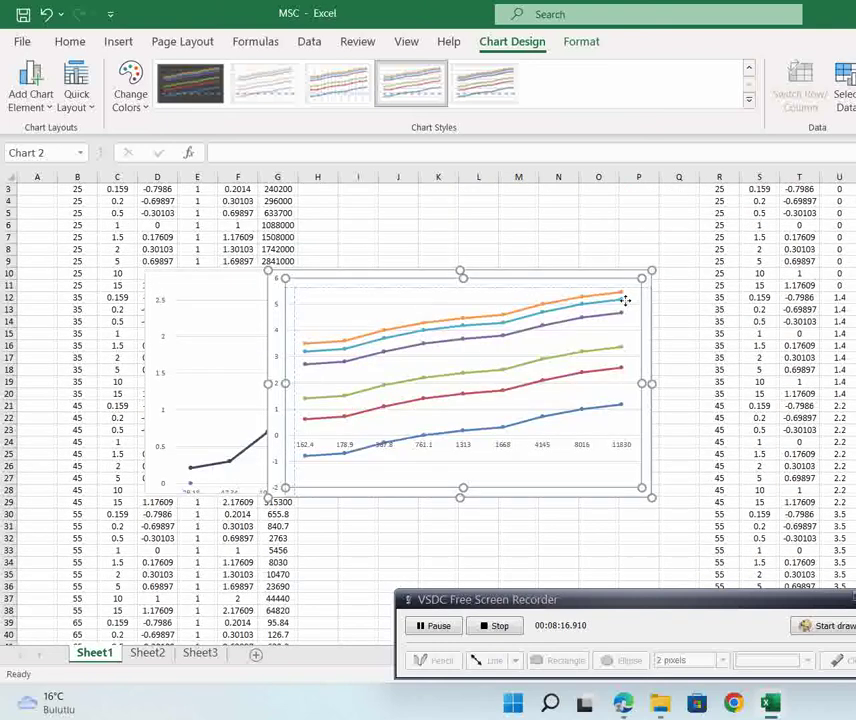
left_click_drag(541, 294, 545, 287)
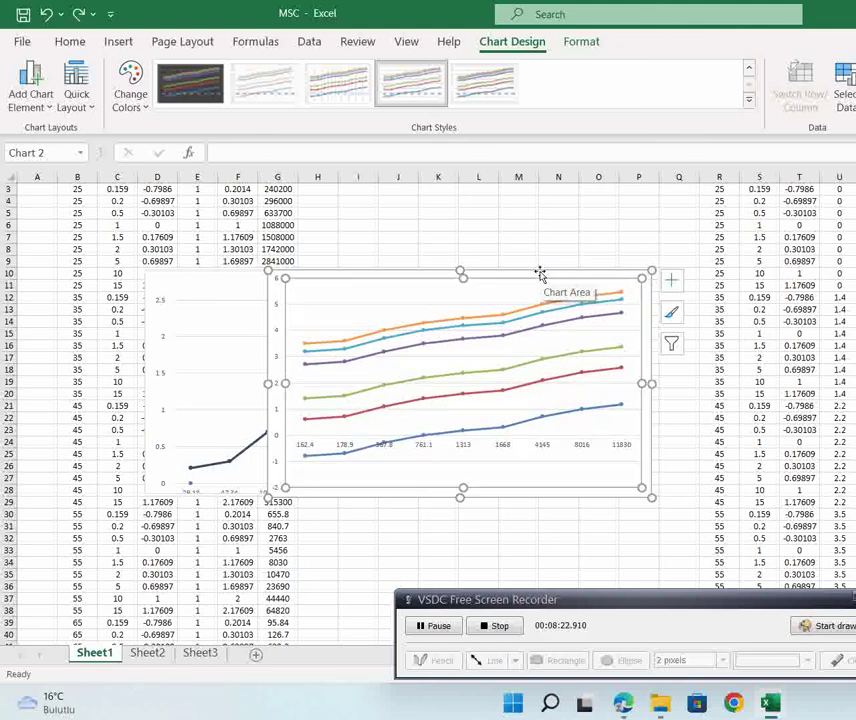
left_click_drag(531, 272, 715, 274)
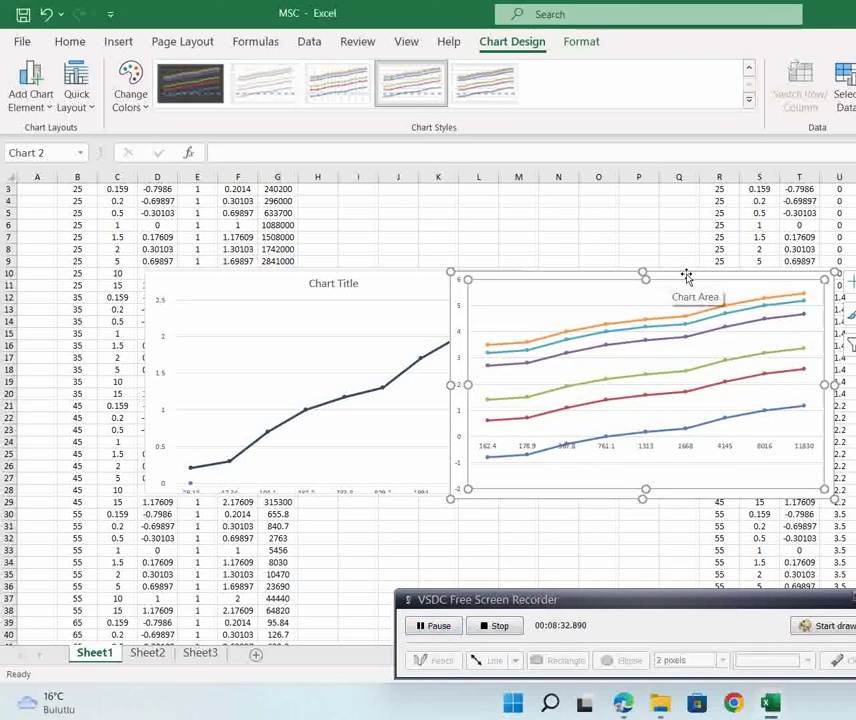
left_click_drag(688, 274, 537, 284)
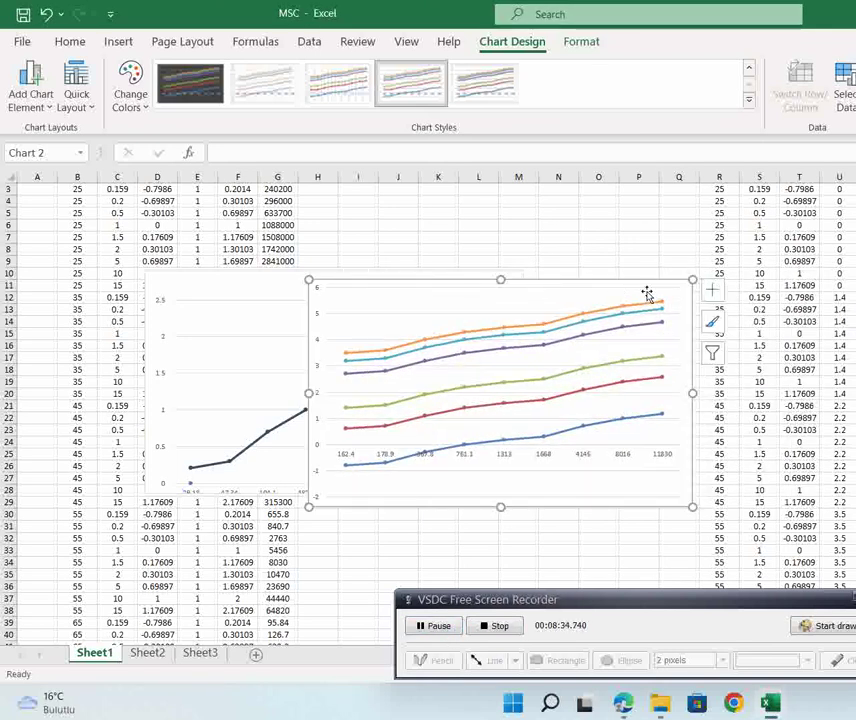
Step: Set the 5% dataset's first log at cell, U3, to 1 and fill that value down to U56
scroll(799, 300, "right", 1)
scroll(798, 300, "right", 1)
scroll(797, 300, "up", 1)
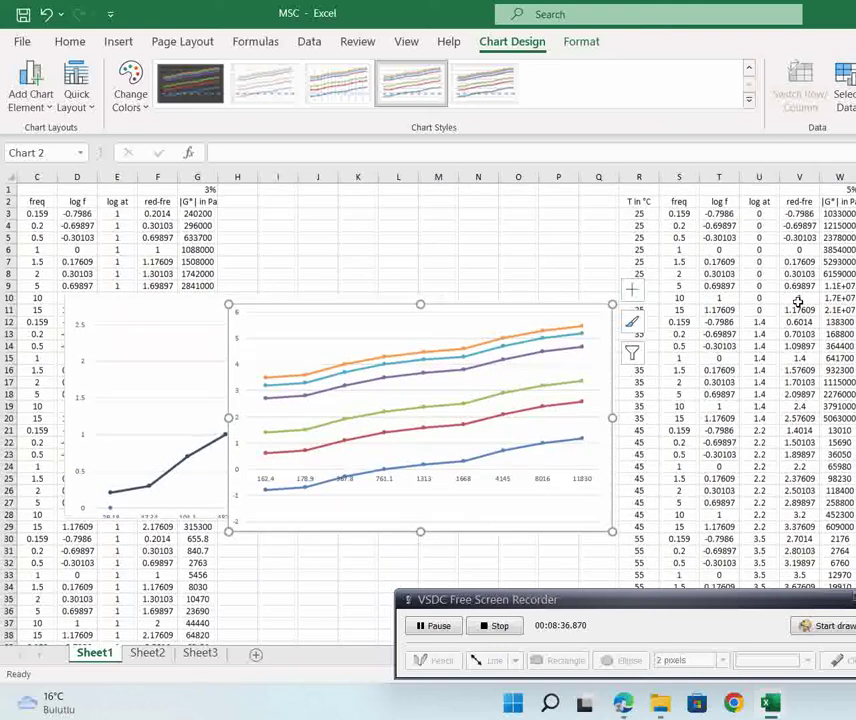
mouse_move(763, 212)
left_mouse_down()
mouse_move(764, 622)
mouse_move(777, 685)
mouse_move(769, 705)
mouse_move(713, 178)
mouse_move(787, 141)
mouse_move(775, 111)
mouse_move(763, 202)
left_mouse_up()
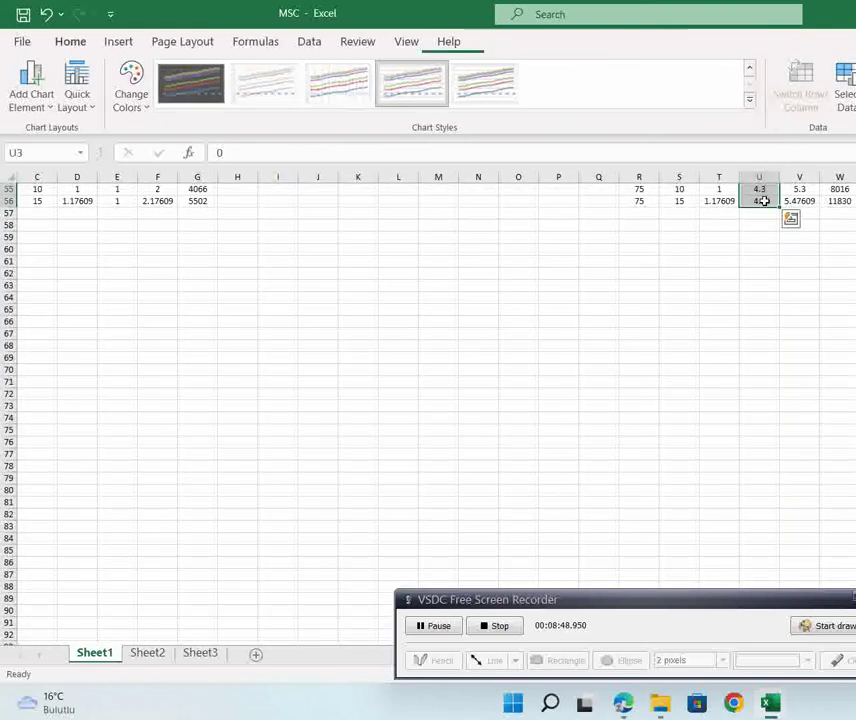
type("1")
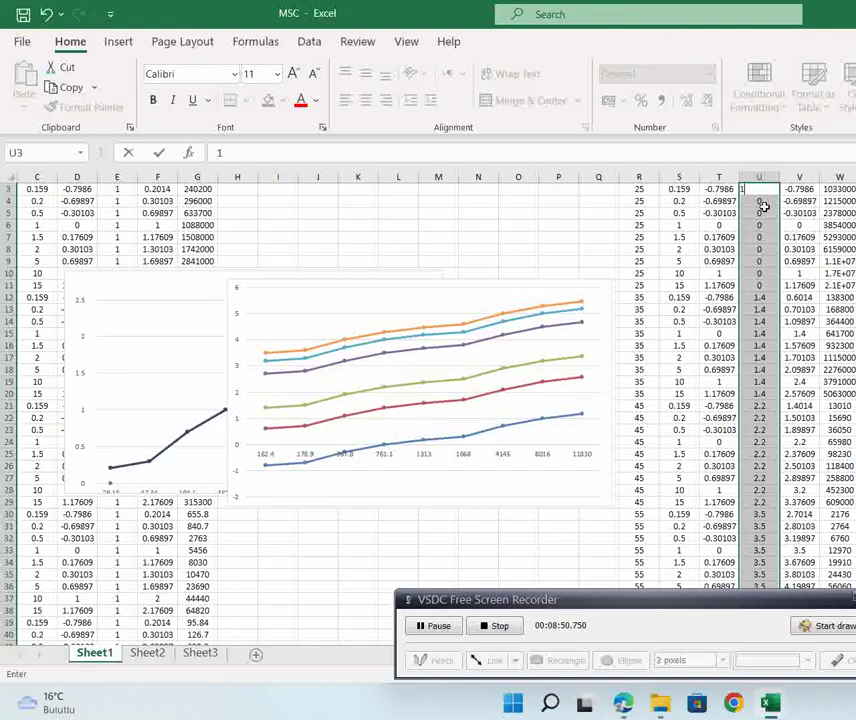
left_click(760, 197)
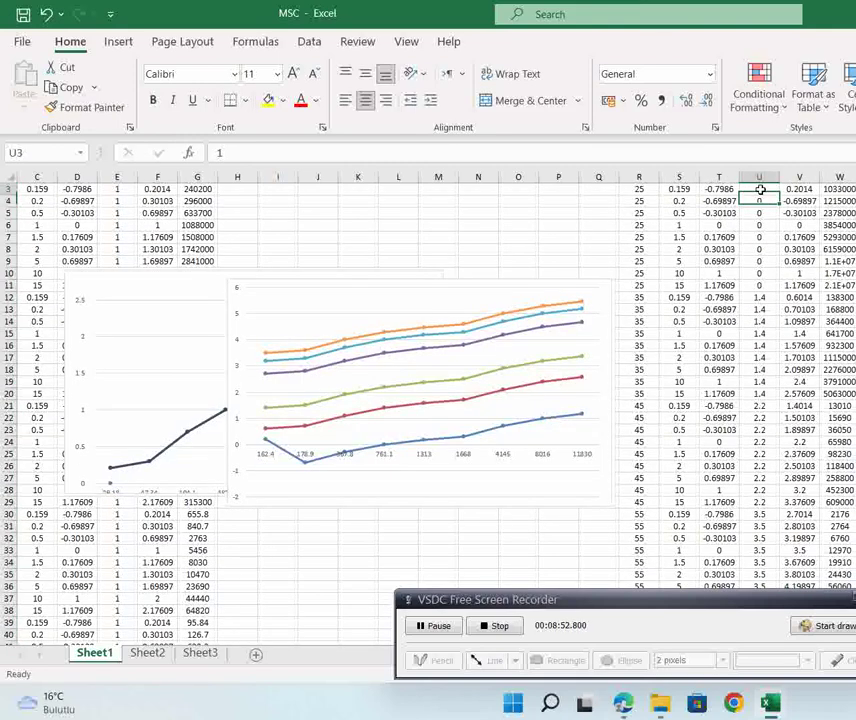
left_click_drag(779, 199, 783, 617)
left_click_drag(779, 541, 763, 226)
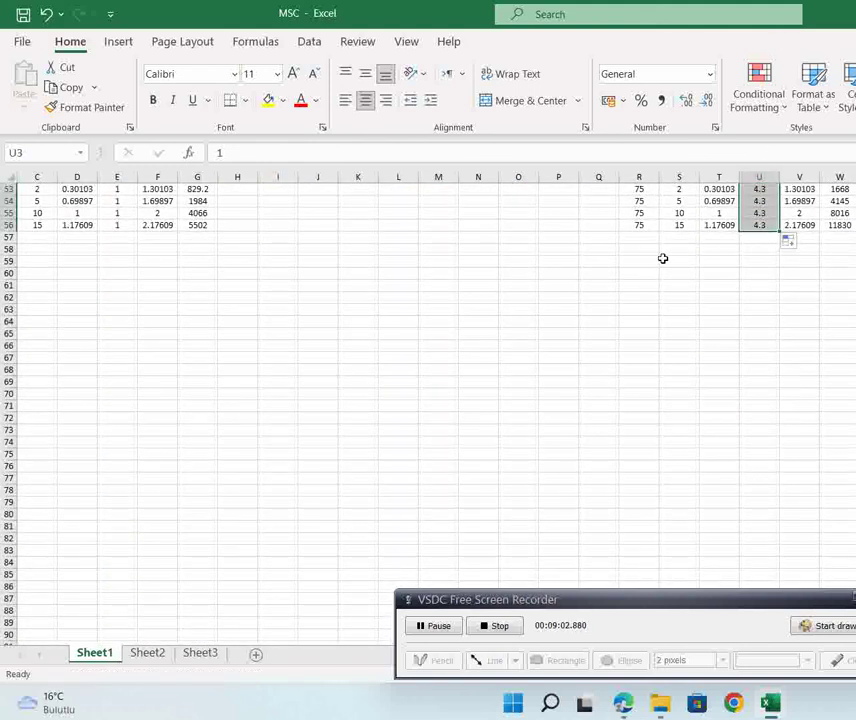
Step: Move the 5% chart alongside the 3% chart so that the two charts no longer overlap
scroll(611, 237, "up", 17)
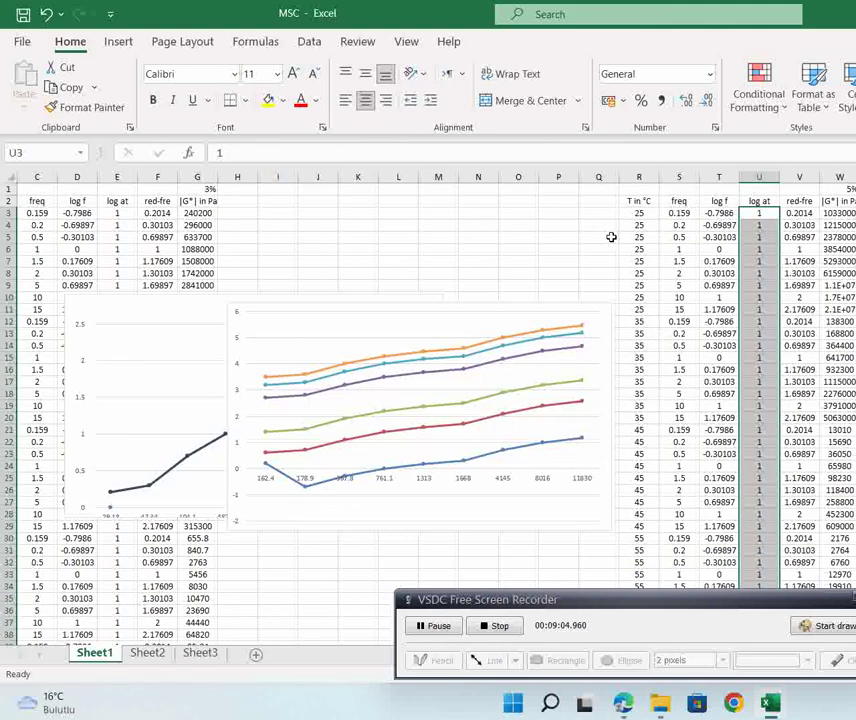
scroll(611, 237, "up", 1)
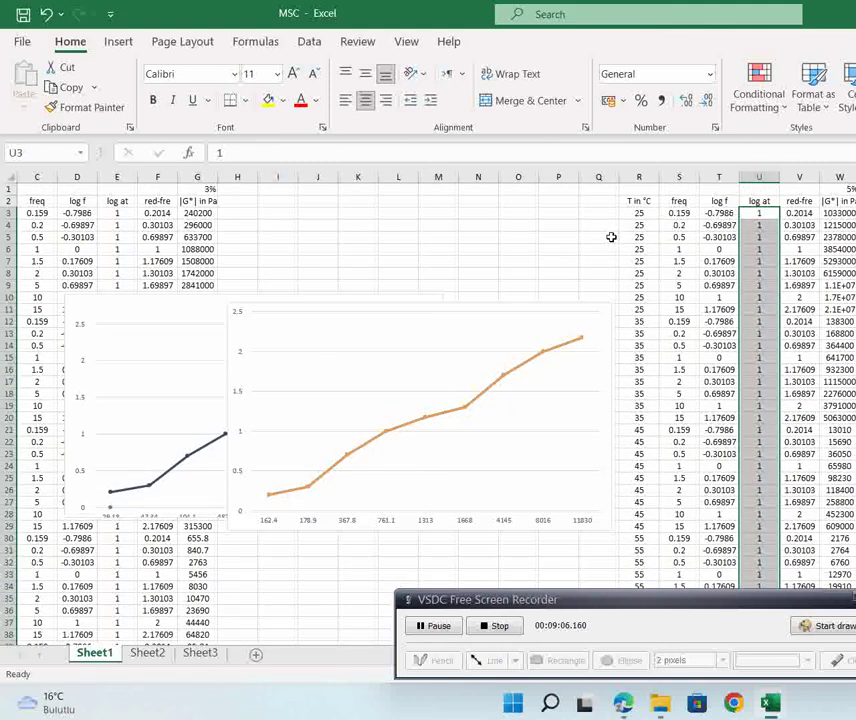
left_click(447, 330)
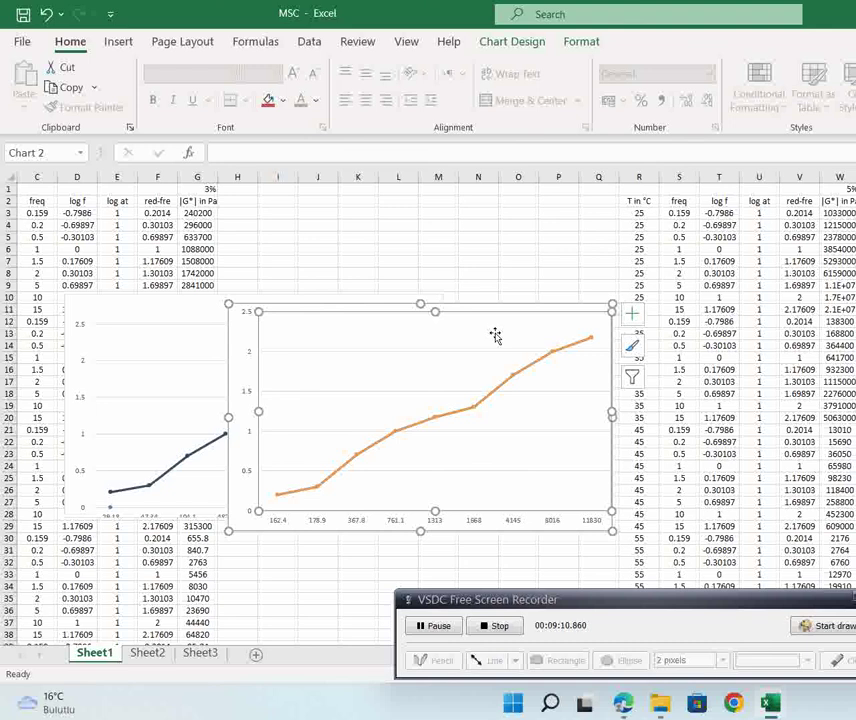
left_click_drag(505, 311, 736, 297)
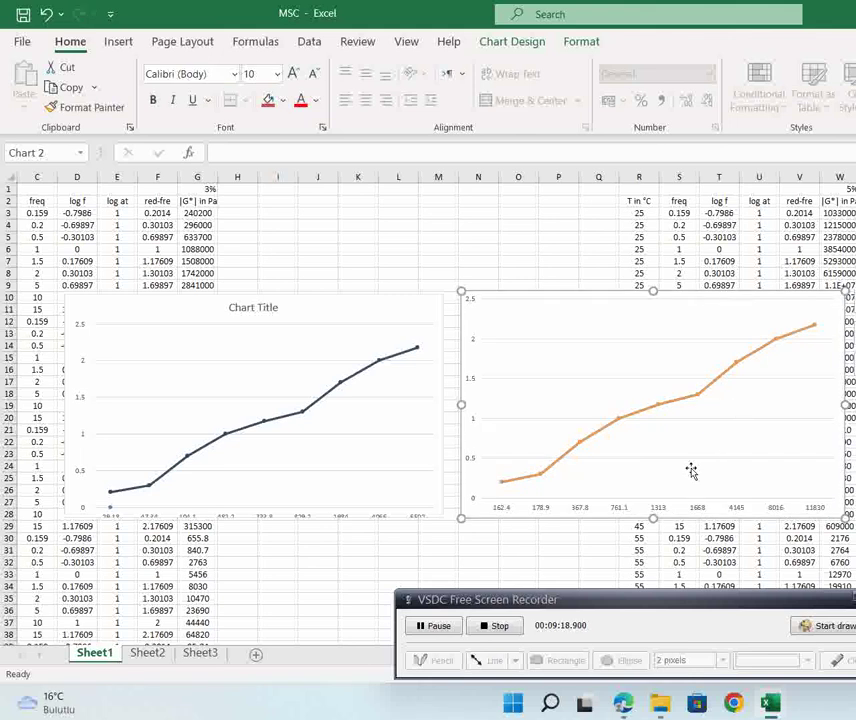